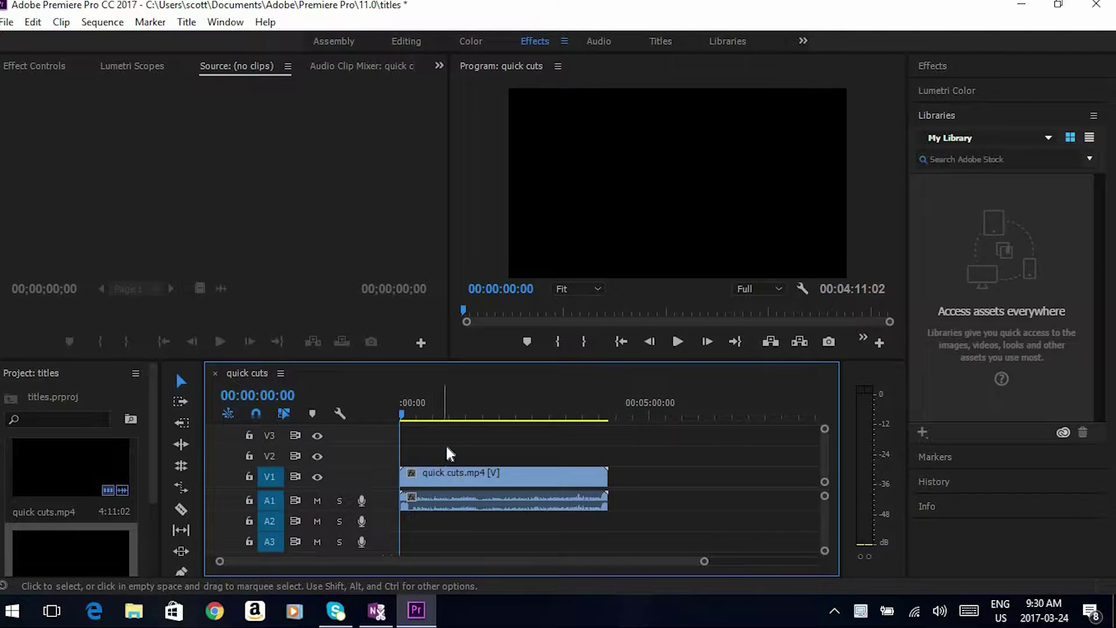
# - Play the sequence past the intro and step back frame by frame to place the playhead at 00:00:09:01
pyautogui.click(678, 342)
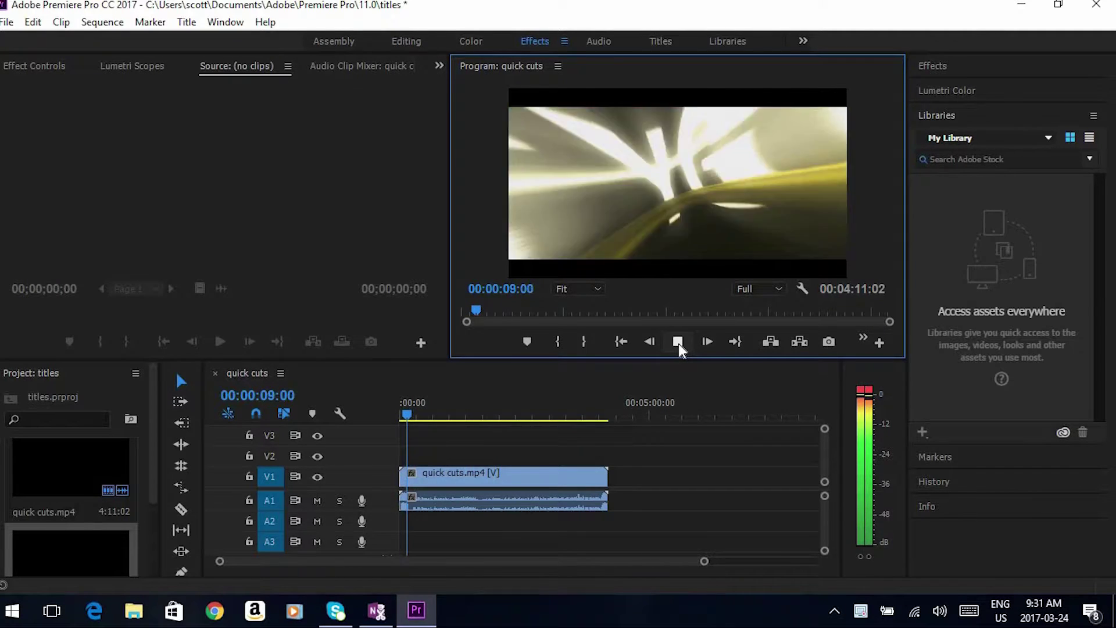
pyautogui.click(678, 342)
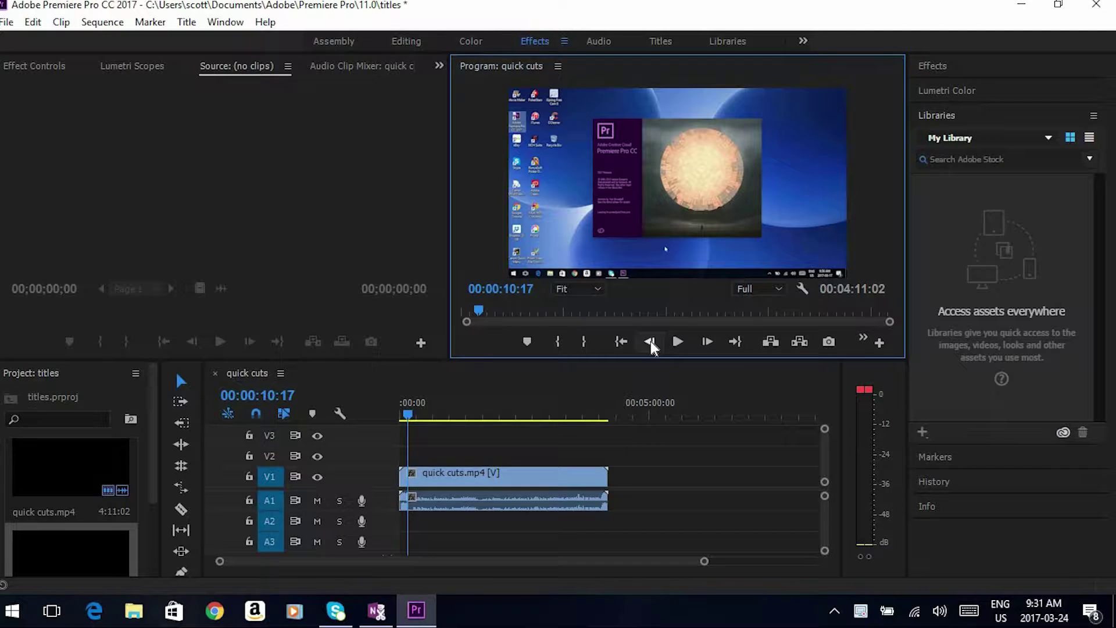
pyautogui.click(651, 342)
pyautogui.click(651, 341)
pyautogui.click(651, 340)
pyautogui.click(652, 341)
pyautogui.click(651, 341)
pyautogui.click(650, 341)
pyautogui.click(651, 342)
pyautogui.click(651, 342)
pyautogui.click(652, 342)
pyautogui.click(651, 341)
pyautogui.click(652, 341)
pyautogui.click(650, 342)
pyautogui.click(651, 342)
pyautogui.click(651, 341)
pyautogui.click(651, 340)
pyautogui.click(651, 342)
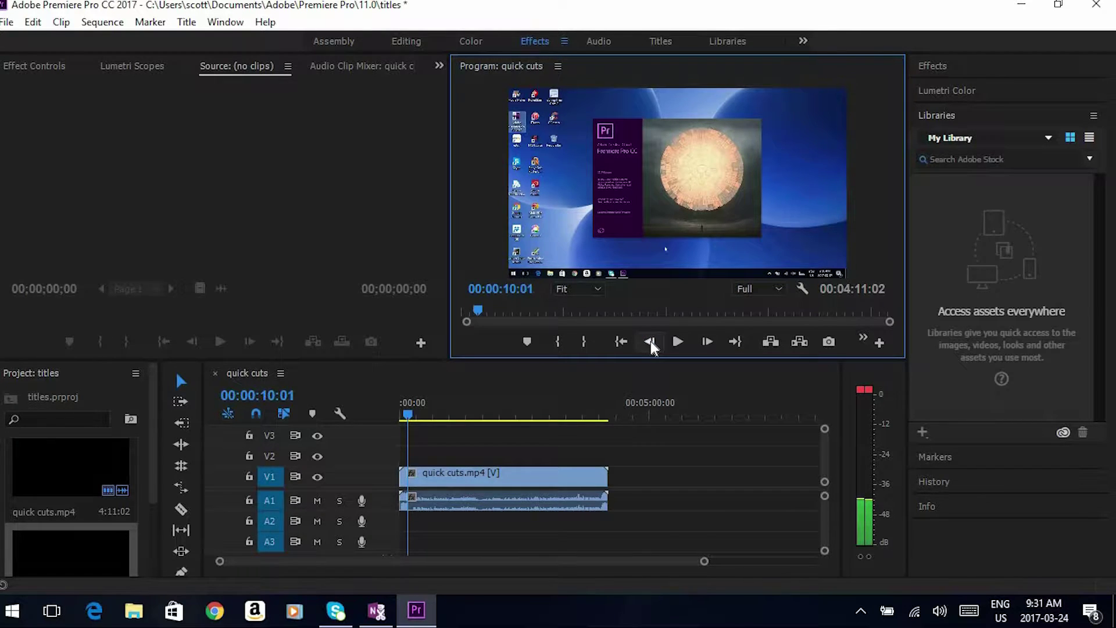
pyautogui.click(652, 341)
pyautogui.click(650, 342)
pyautogui.click(651, 341)
pyautogui.click(651, 341)
pyautogui.click(651, 341)
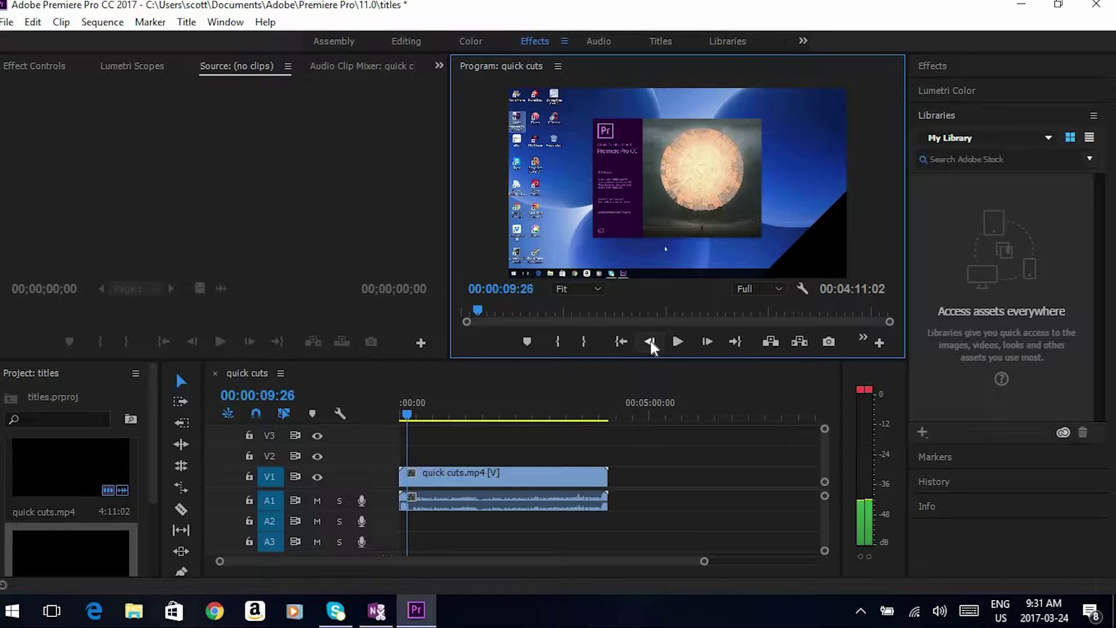
pyautogui.click(651, 341)
pyautogui.click(651, 340)
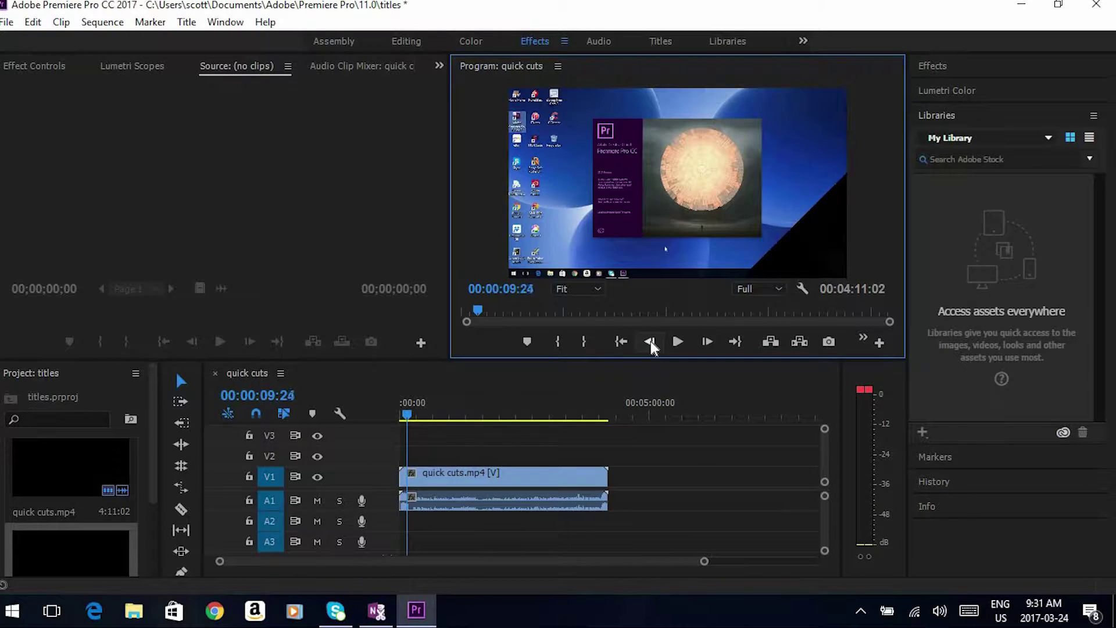
pyautogui.click(650, 341)
pyautogui.click(651, 342)
pyautogui.click(652, 342)
pyautogui.click(650, 341)
pyautogui.click(651, 342)
pyautogui.click(651, 341)
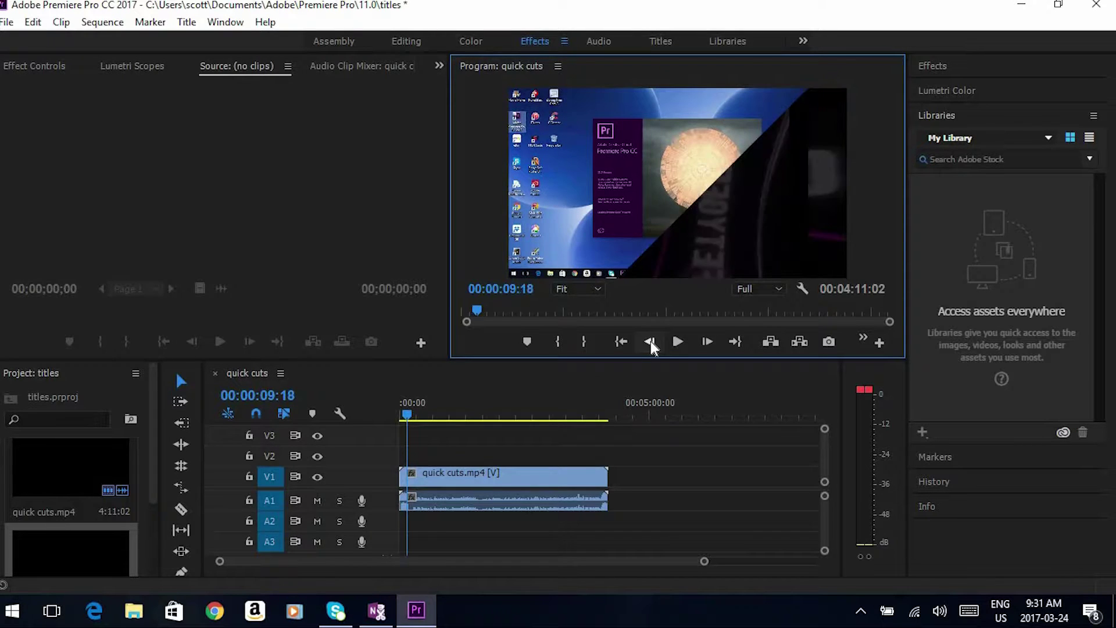
pyautogui.click(651, 341)
pyautogui.click(650, 341)
pyautogui.click(651, 342)
pyautogui.click(651, 341)
pyautogui.click(651, 342)
pyautogui.click(651, 341)
pyautogui.click(651, 341)
pyautogui.click(651, 342)
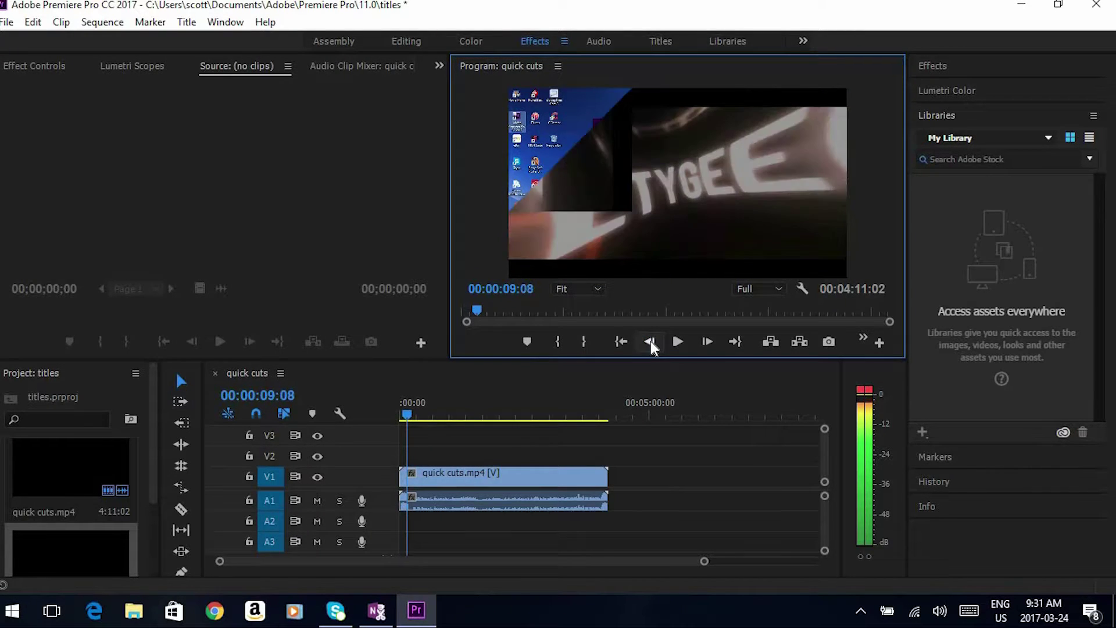
pyautogui.click(651, 340)
pyautogui.click(650, 341)
pyautogui.click(651, 342)
pyautogui.click(651, 342)
pyautogui.click(651, 340)
pyautogui.click(651, 340)
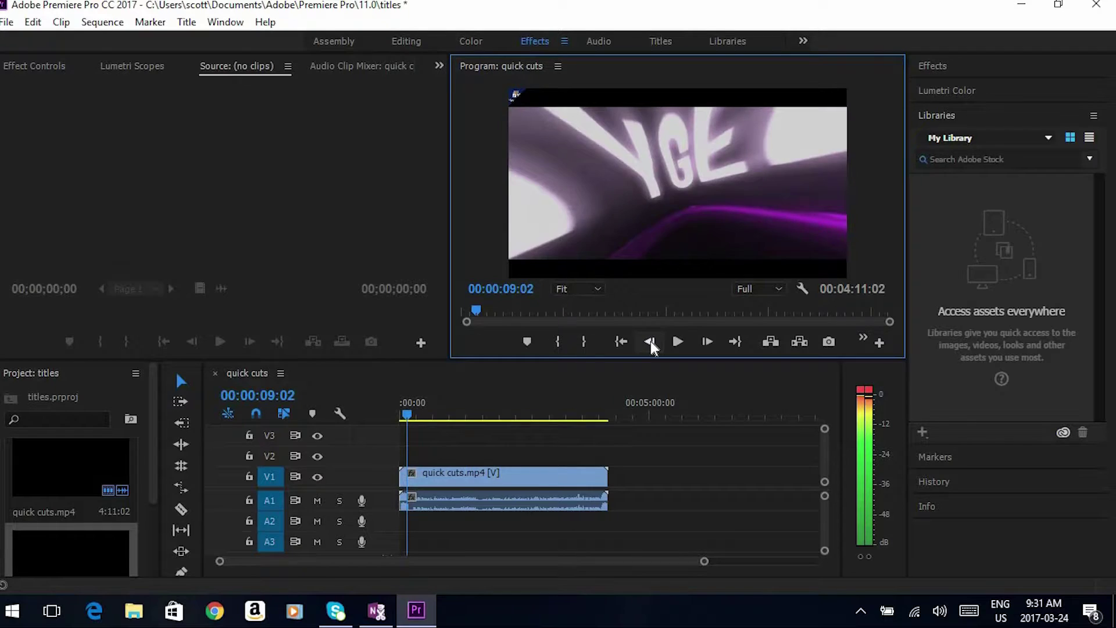
pyautogui.click(651, 341)
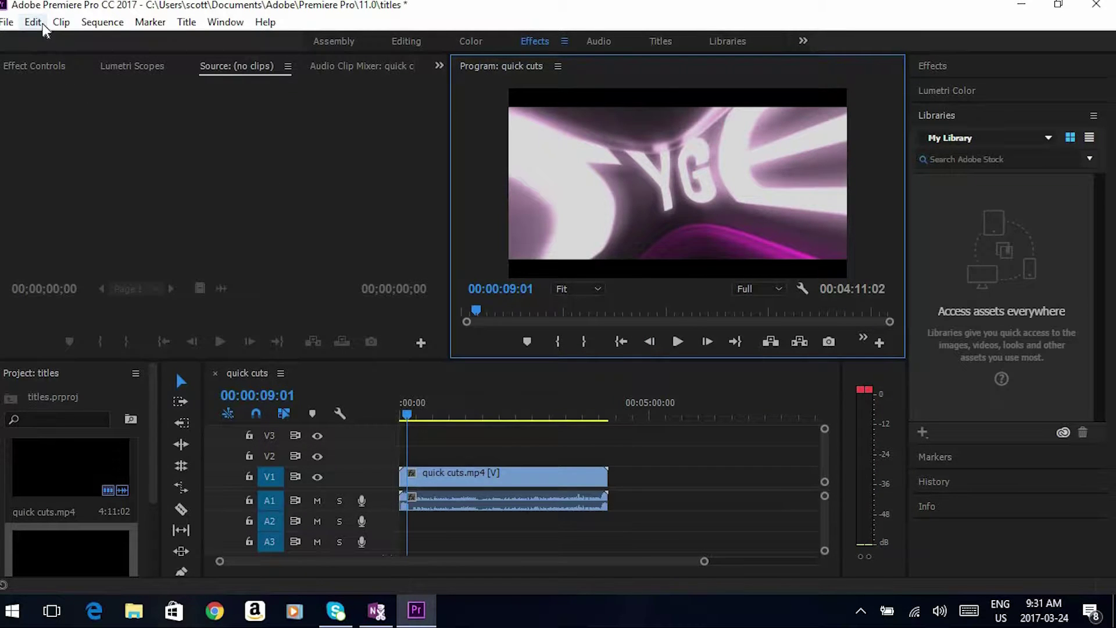
# - Create a new default still title named "titles" with the 1920 by 1080, 30 fps, square-pixel settings
pyautogui.click(184, 22)
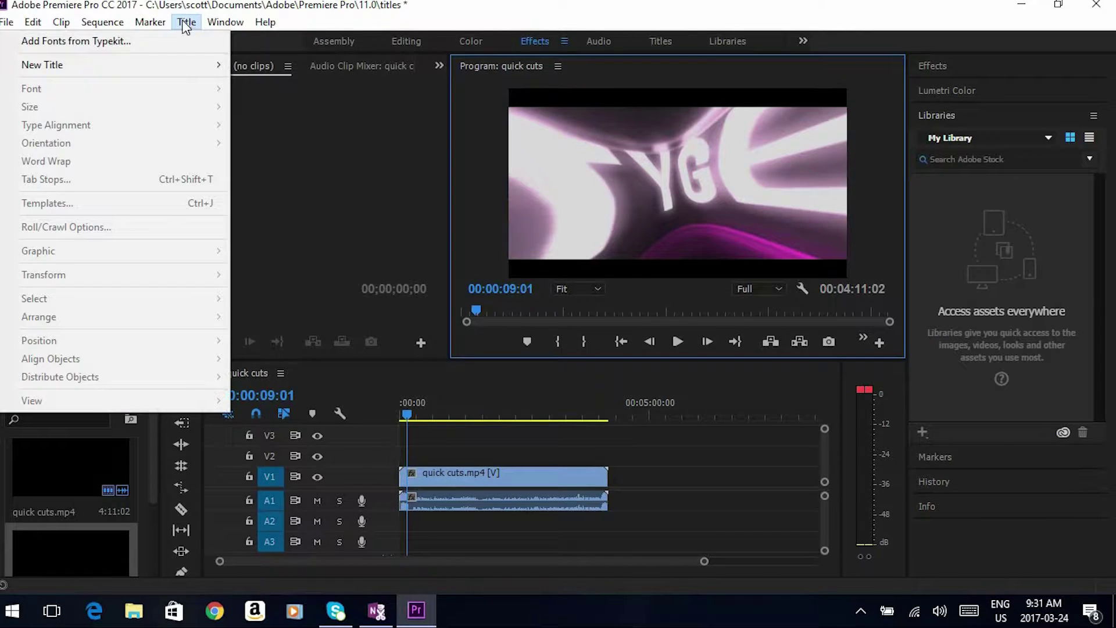
pyautogui.moveTo(168, 63)
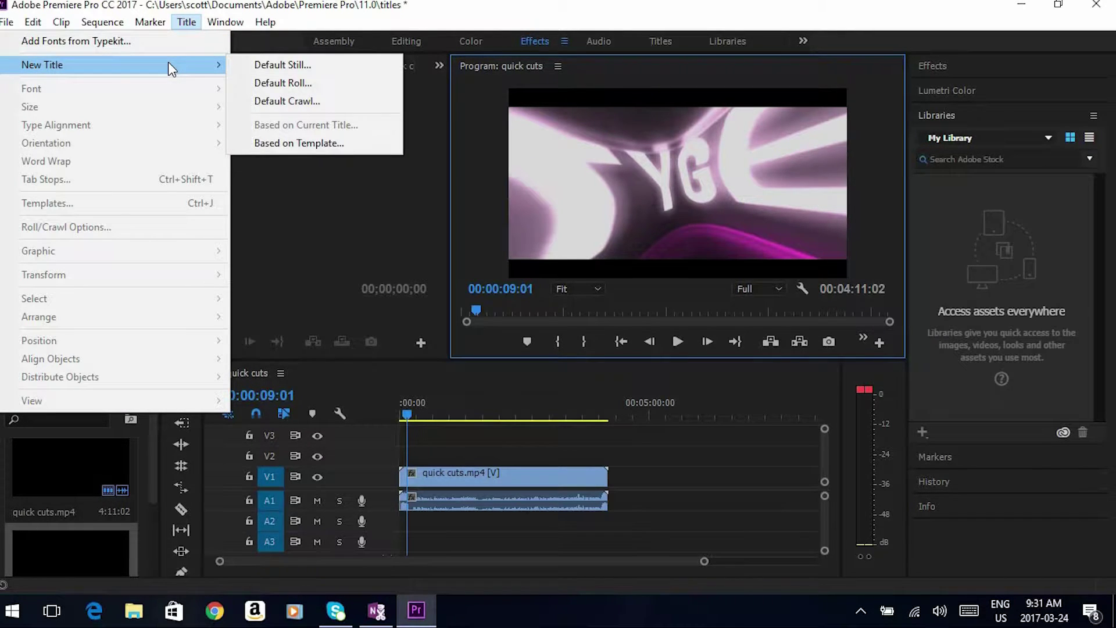
pyautogui.click(280, 64)
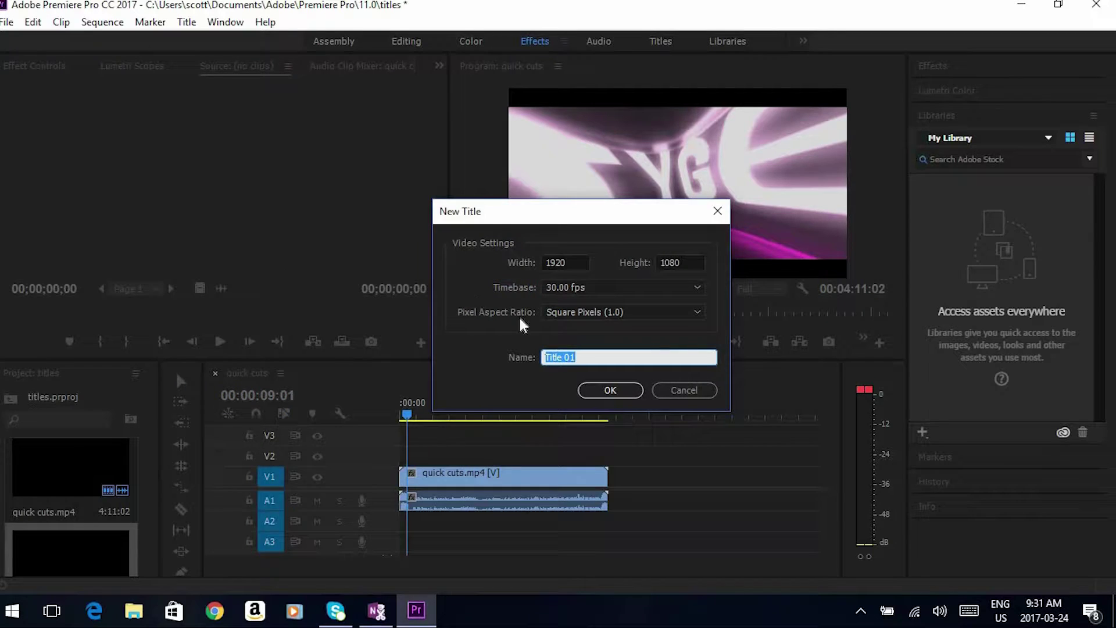
pyautogui.write('t')
pyautogui.click(611, 393)
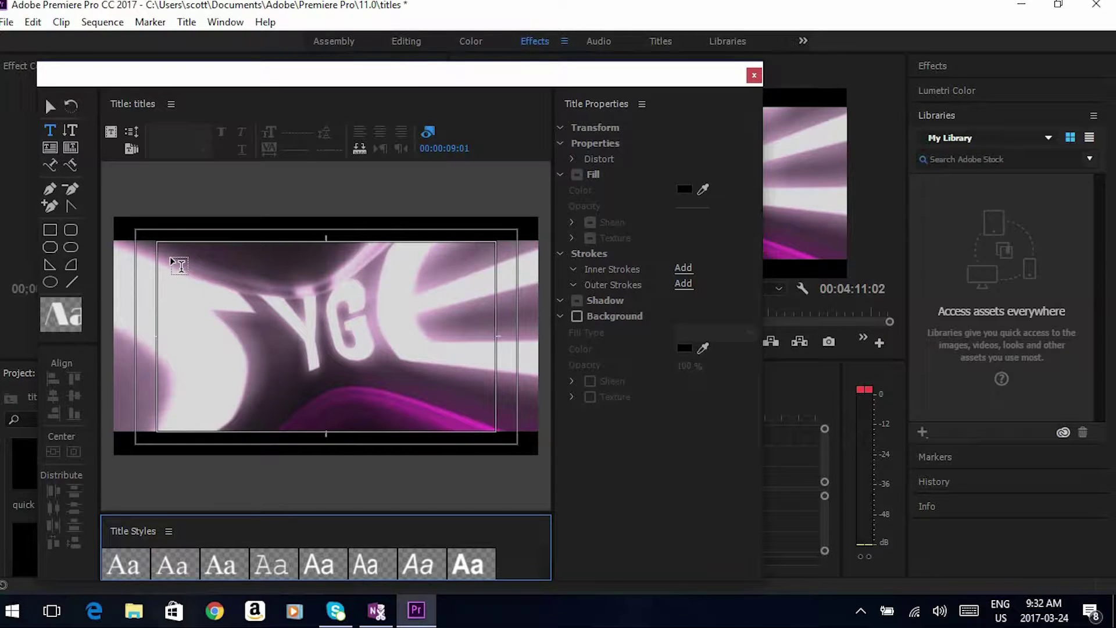
# - Draw a text box about 1420 by 743 within the title-safe area and enter "How to add titles to videos using Premiere Pro 2017" over four lines
pyautogui.moveTo(171, 257); pyautogui.dragTo(484, 424)
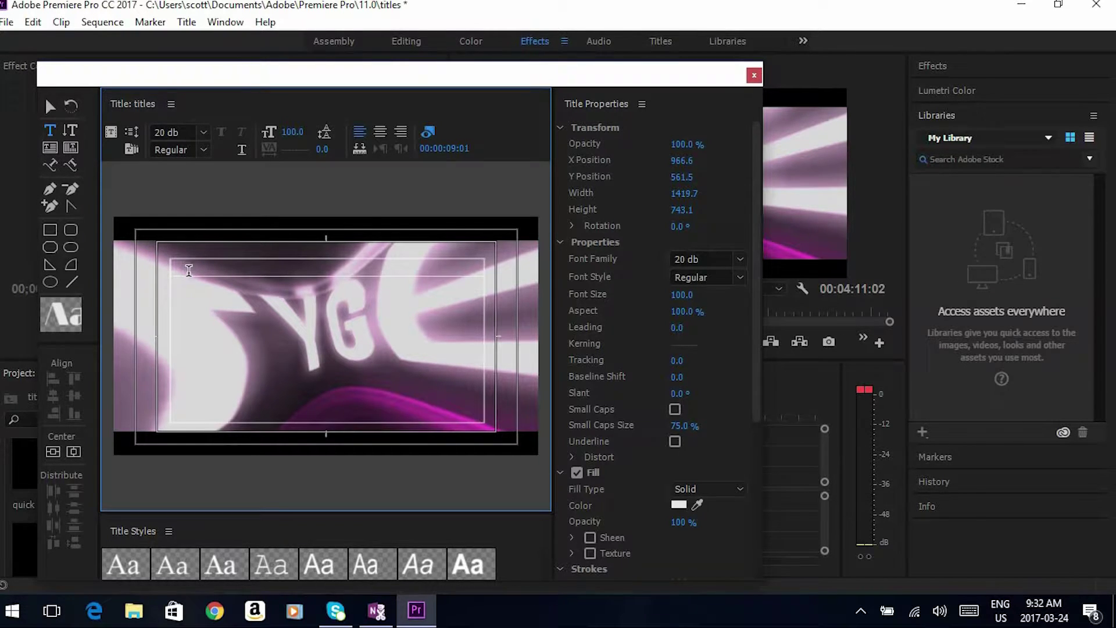
pyautogui.write('H')
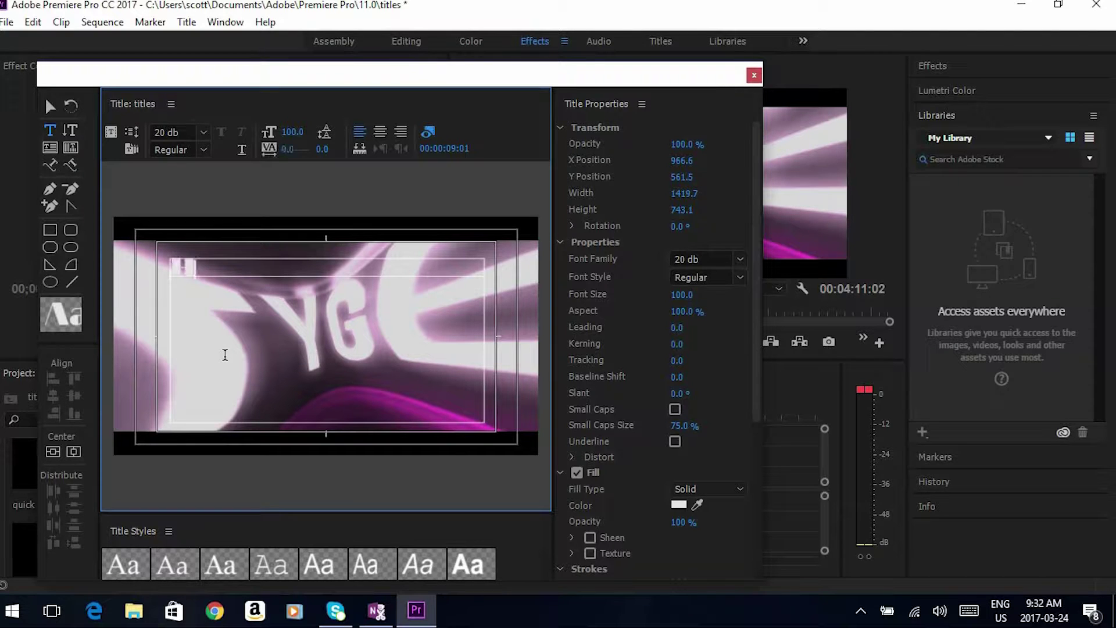
pyautogui.write('ow to a')
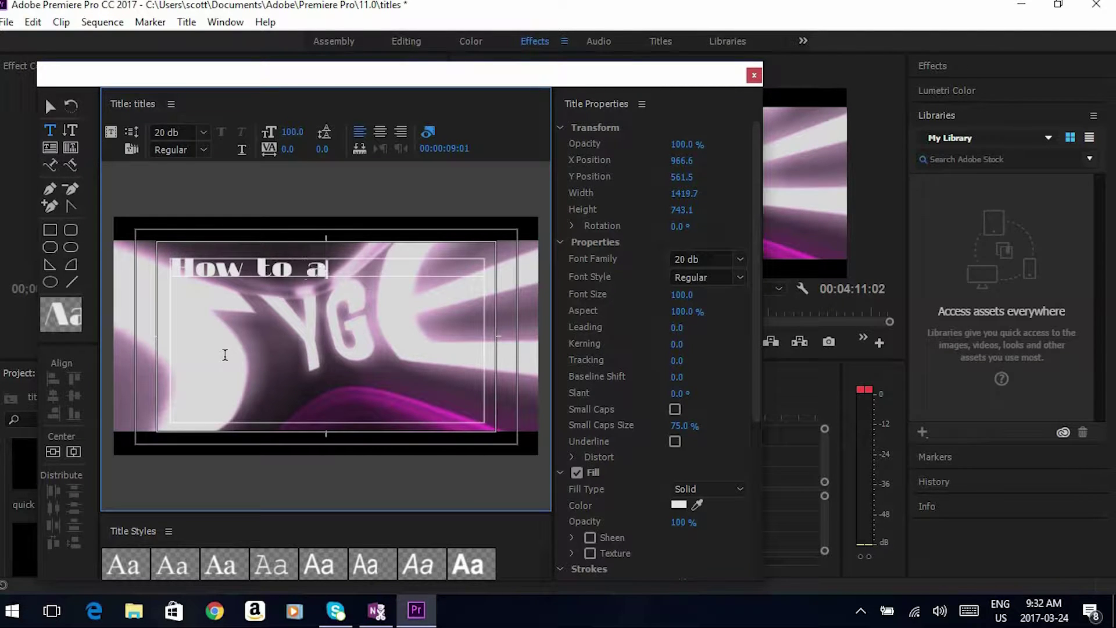
pyautogui.write('dd titles')
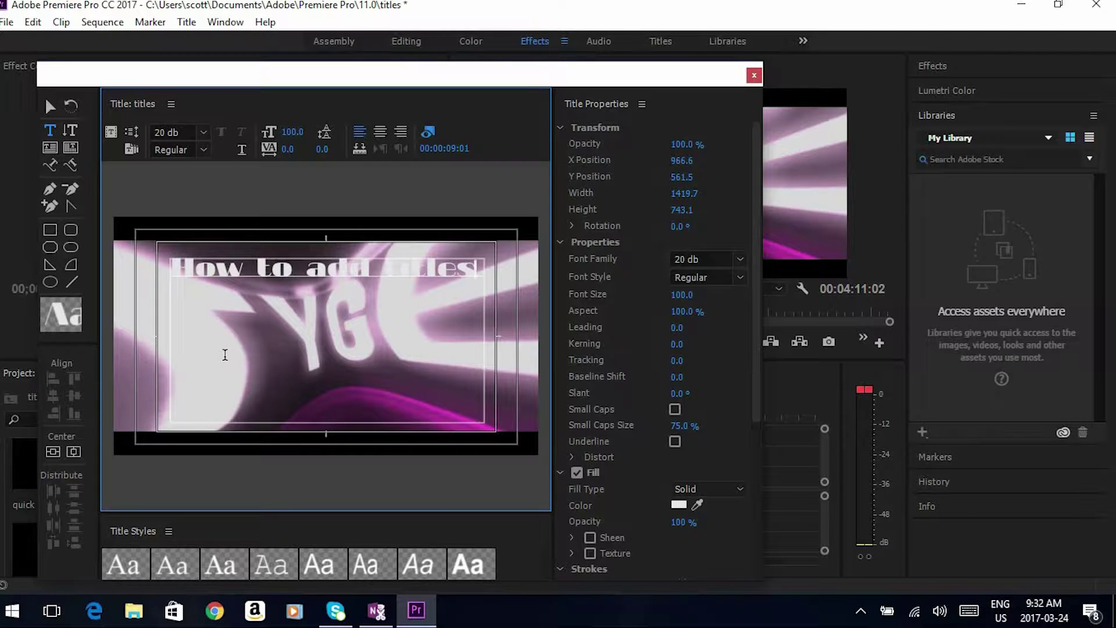
pyautogui.press('Escape')
pyautogui.click(226, 354)
pyautogui.write('to videos')
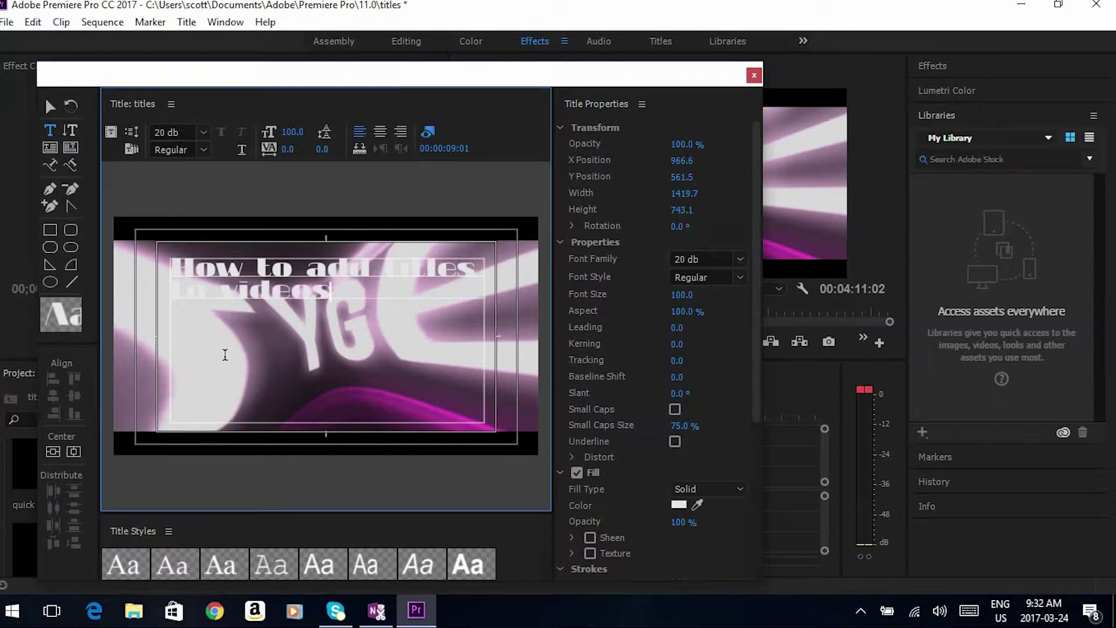
pyautogui.write(' using')
pyautogui.press('Return')
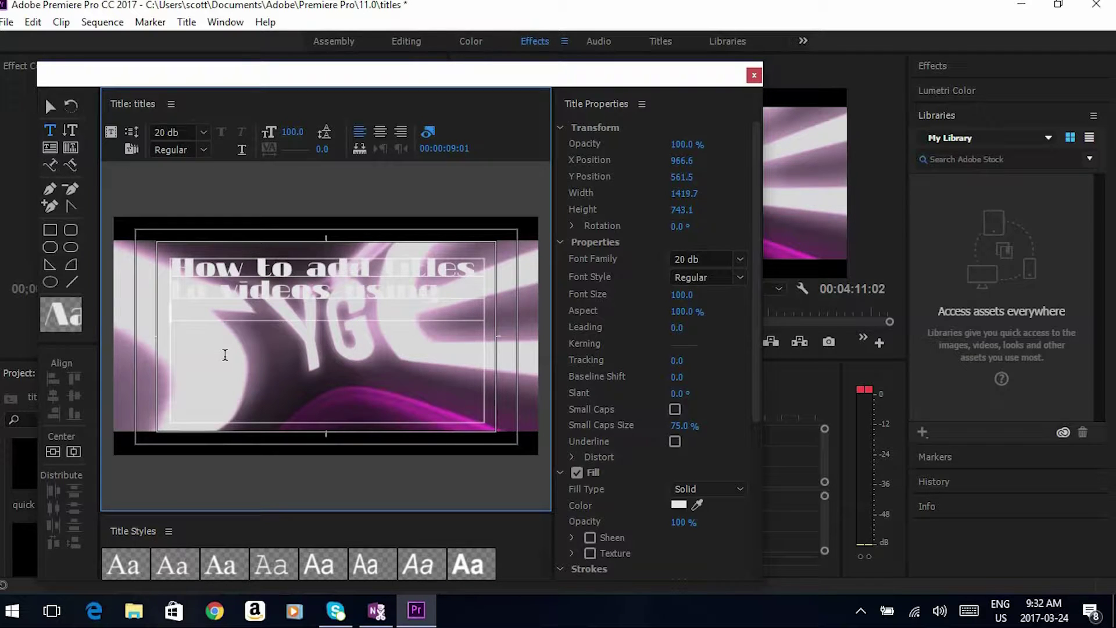
pyautogui.write('Premiere')
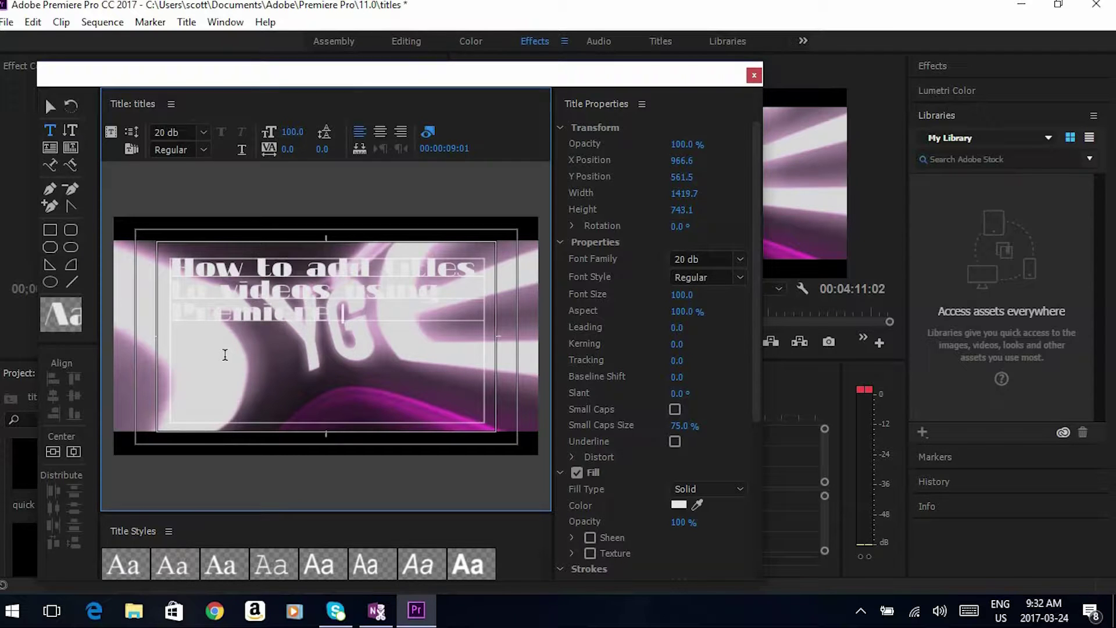
pyautogui.write(' Pro 2017')
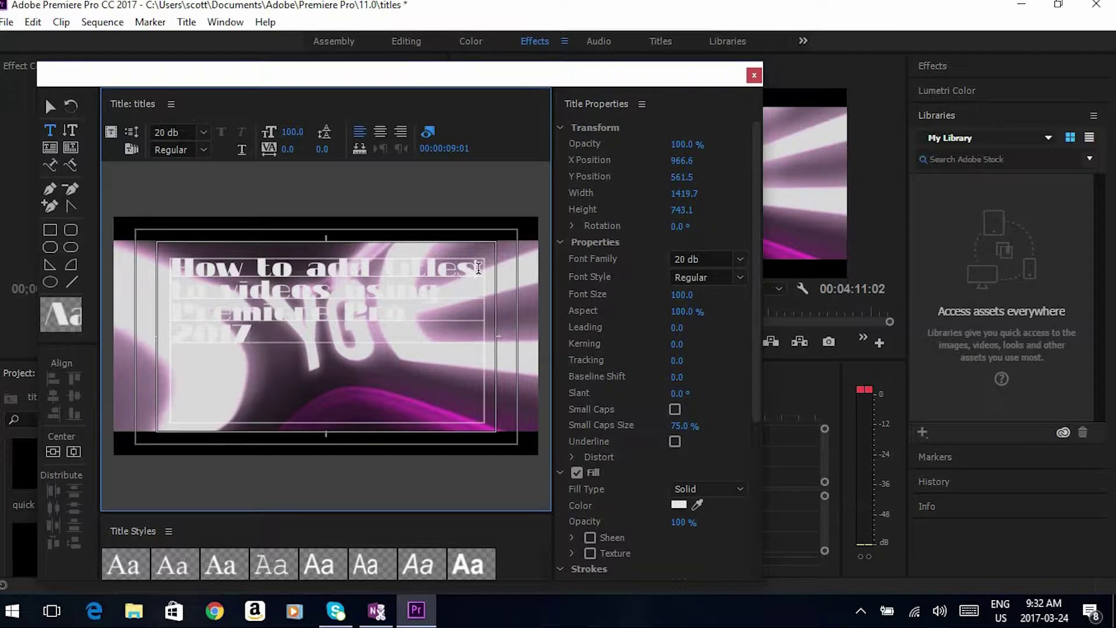
# - Insert a blank line after each of the first three text lines, centre-align the title text, and close the title editor
pyautogui.click(478, 267)
pyautogui.press('Return')
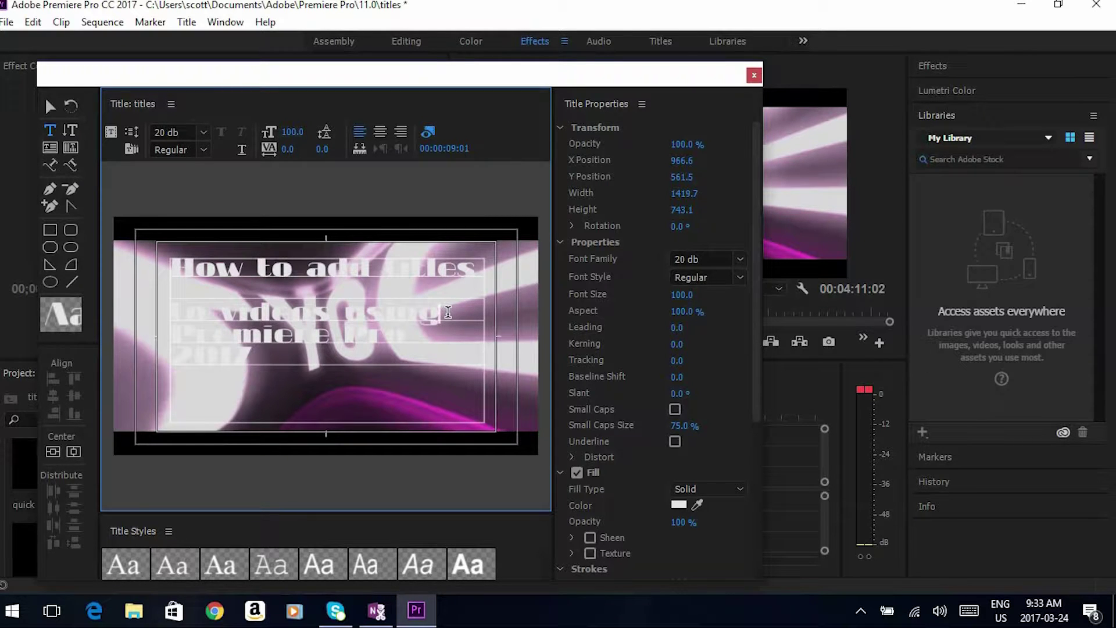
pyautogui.click(447, 313)
pyautogui.press('Return')
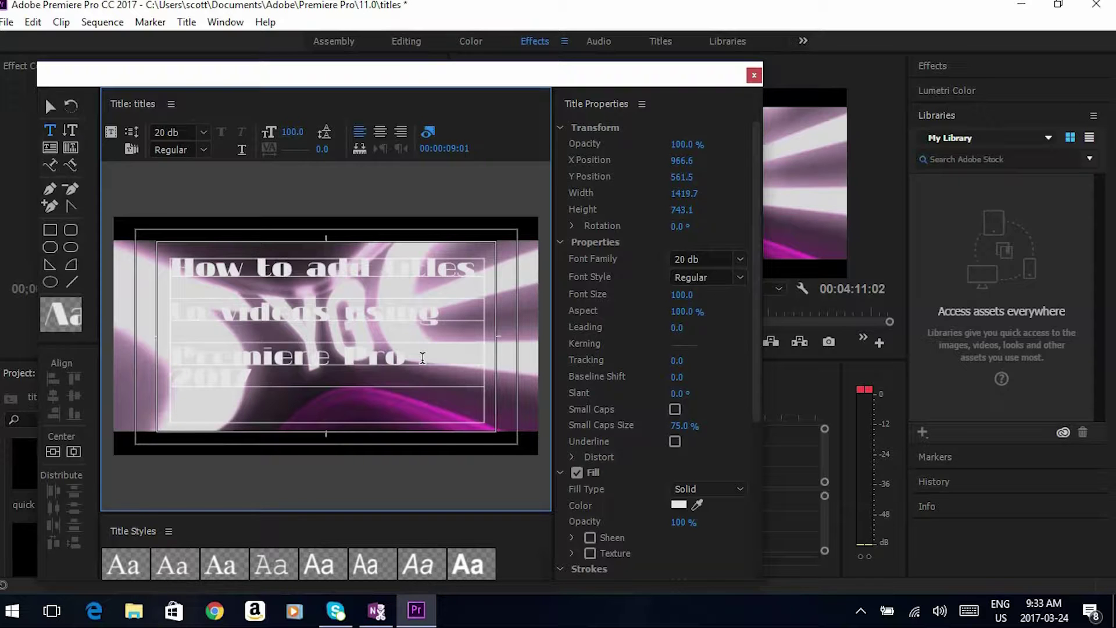
pyautogui.click(412, 358)
pyautogui.press('Return')
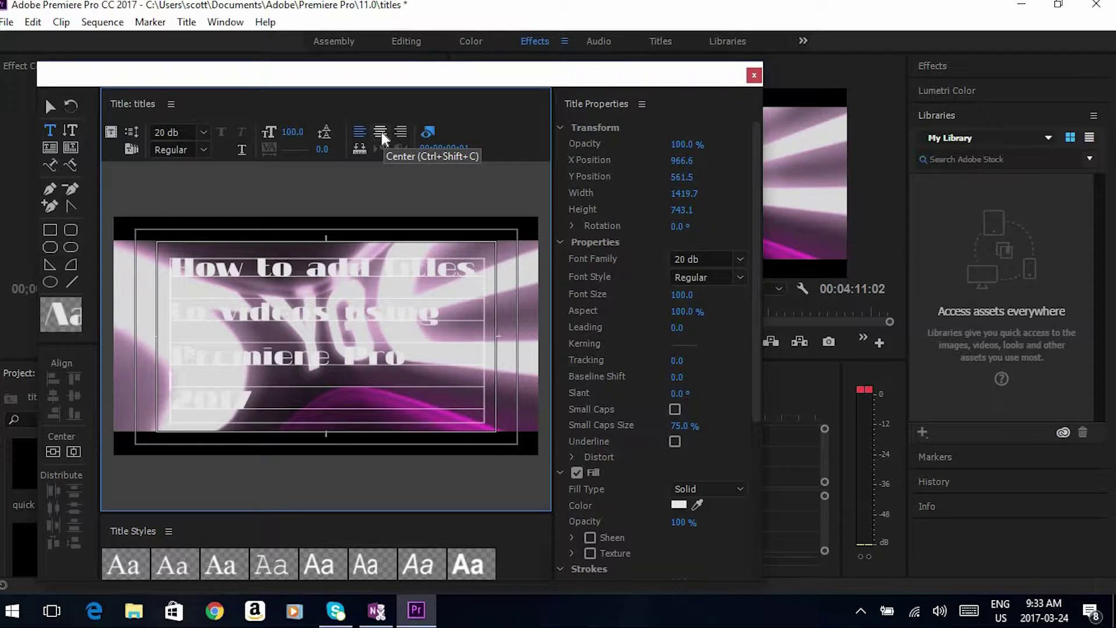
pyautogui.click(382, 132)
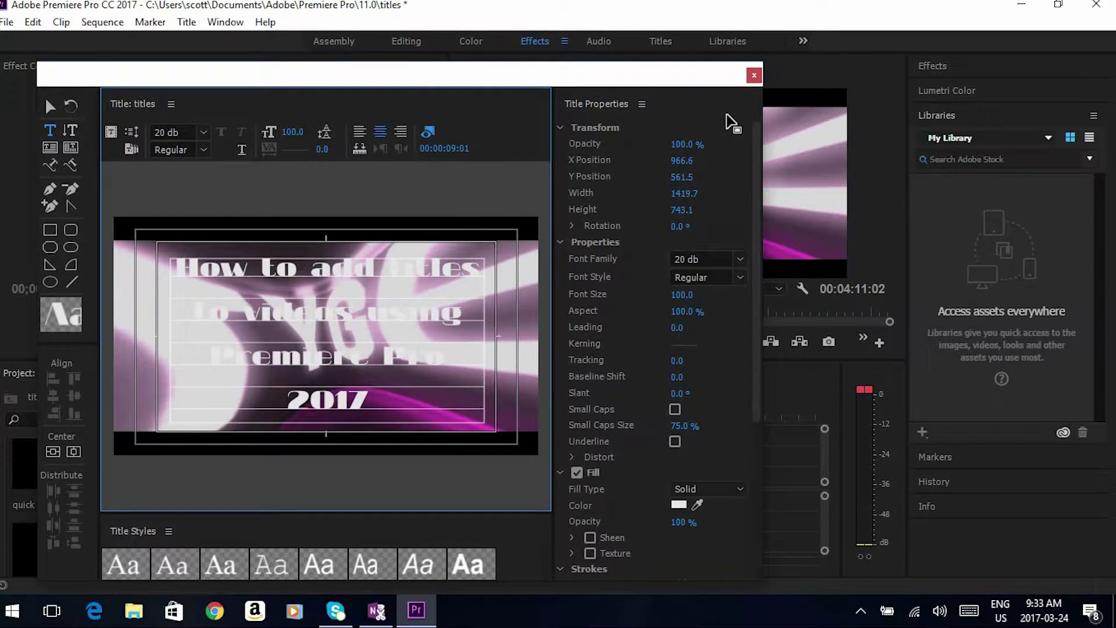
pyautogui.click(754, 74)
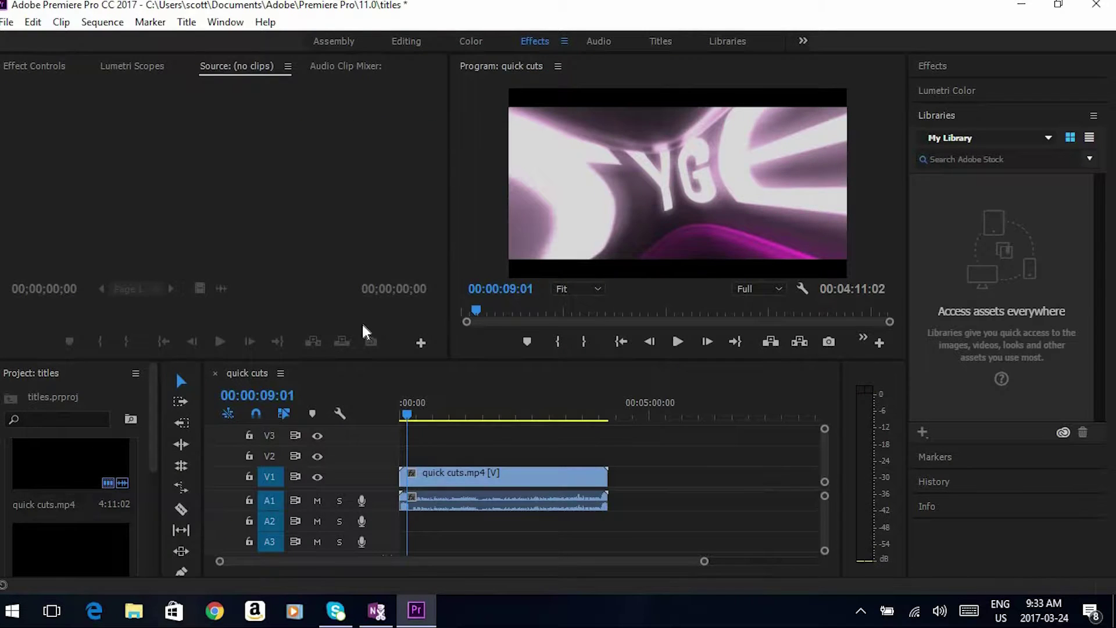
# - Split the quick cuts.mp4 clip at 00:00:09:01 and shift its second part about 55 seconds along the timeline to open a gap
pyautogui.moveTo(151, 403); pyautogui.dragTo(152, 488)
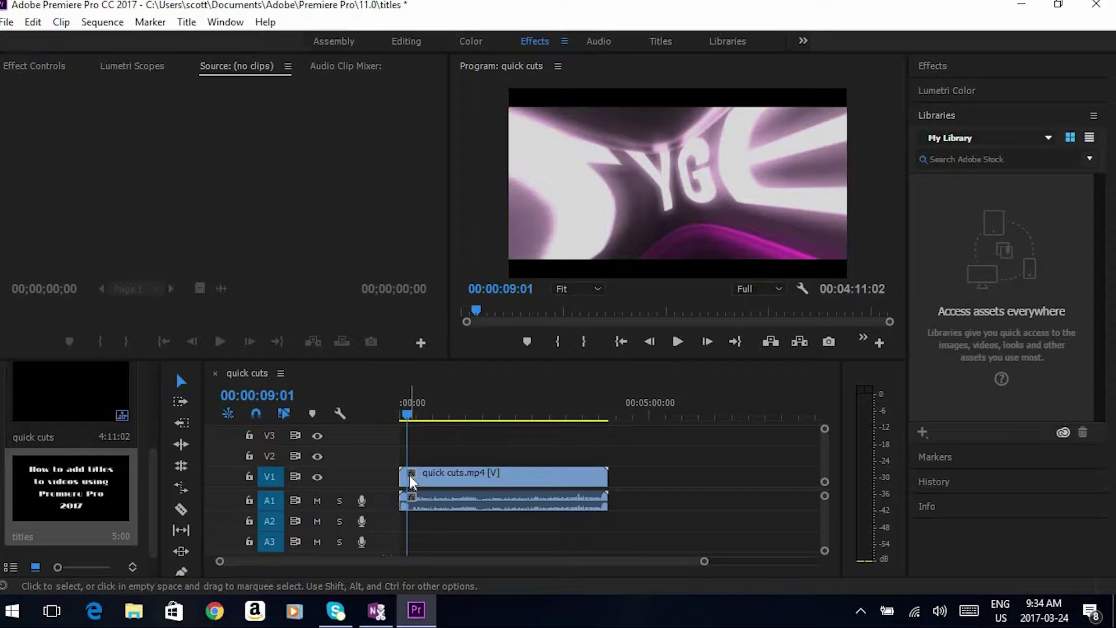
pyautogui.click(182, 509)
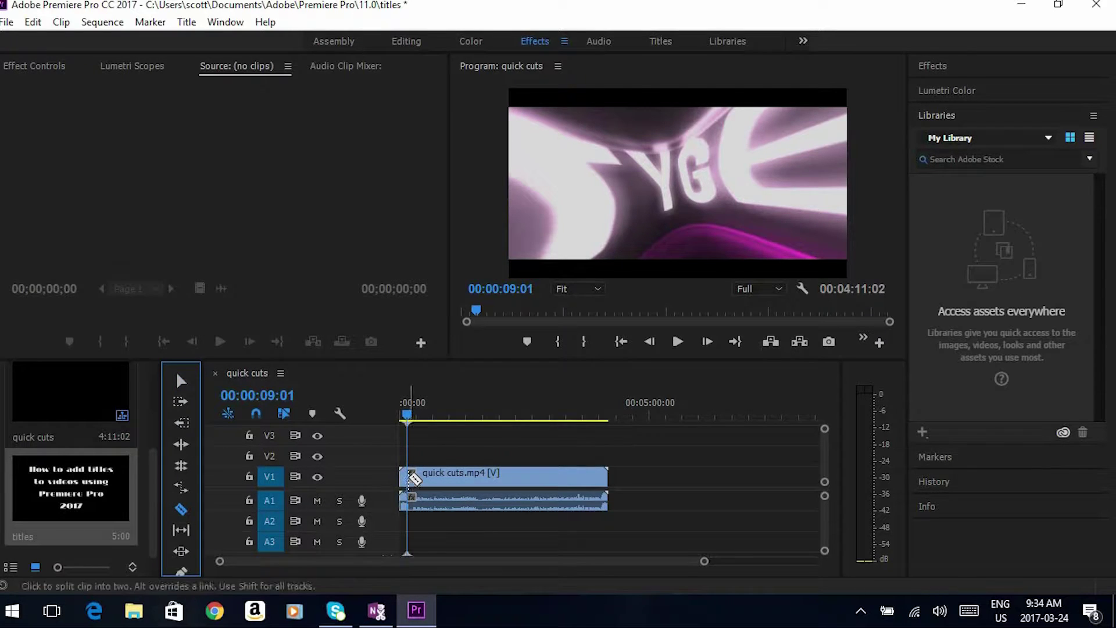
pyautogui.click(408, 476)
pyautogui.click(181, 379)
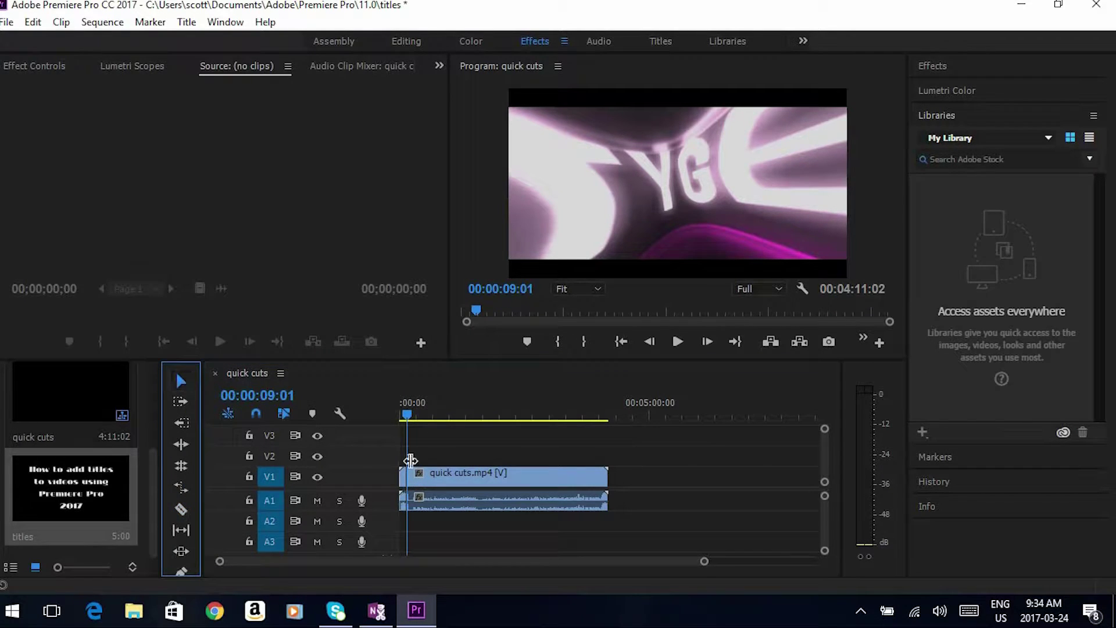
pyautogui.moveTo(453, 476); pyautogui.dragTo(501, 481)
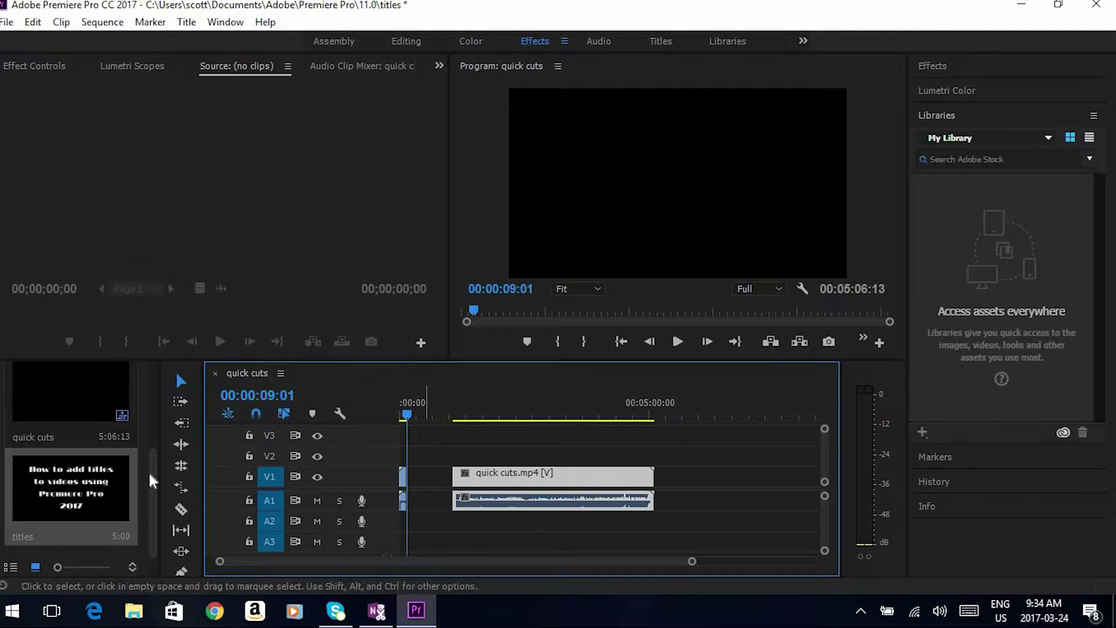
# - Place the "titles" clip on V1 directly after the first segment and ripple delete the remaining gap before the second segment
pyautogui.click(61, 480)
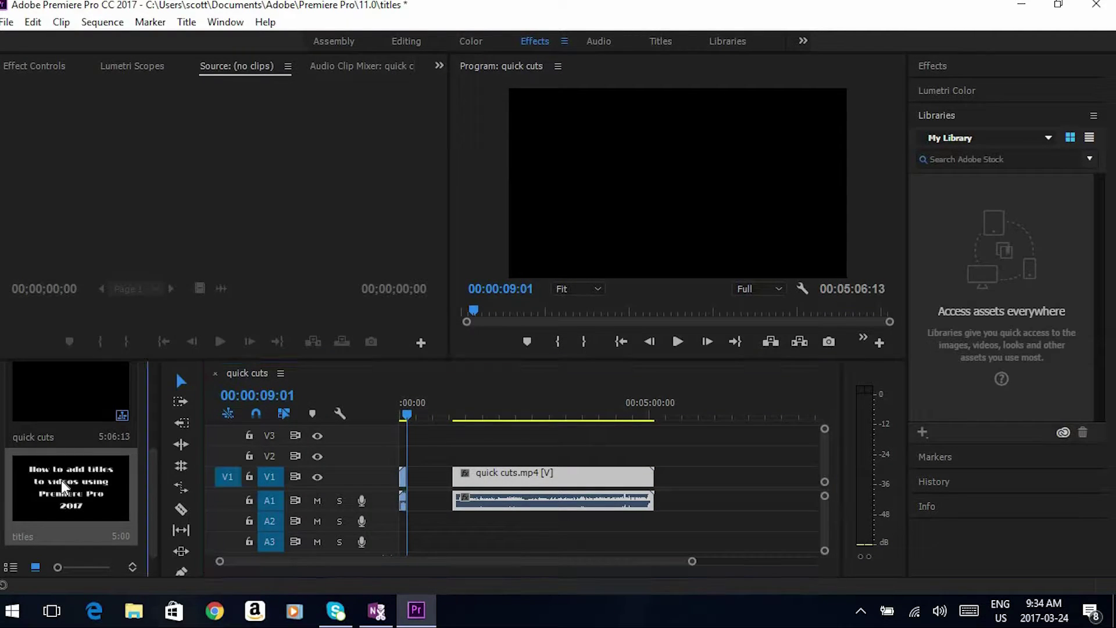
pyautogui.moveTo(61, 481); pyautogui.dragTo(418, 477)
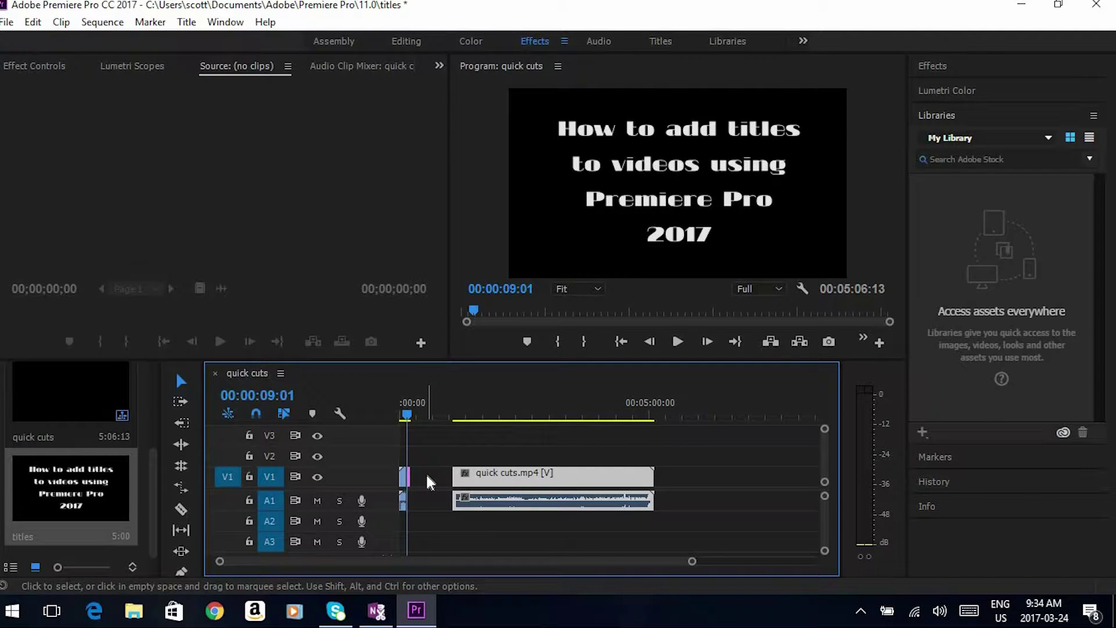
pyautogui.click(426, 474)
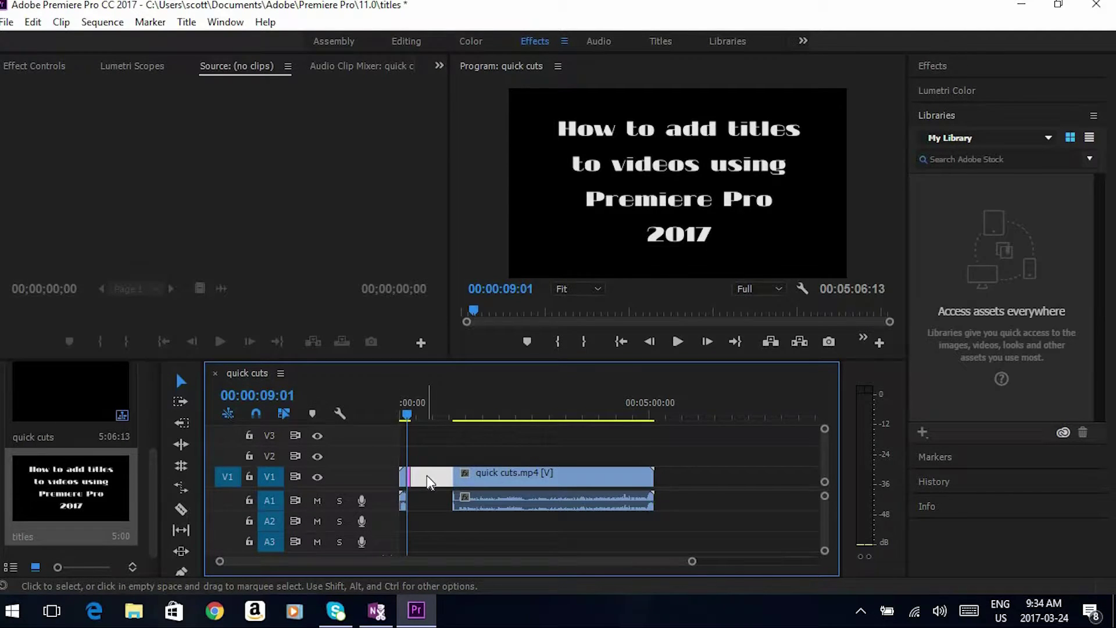
pyautogui.rightClick(427, 475)
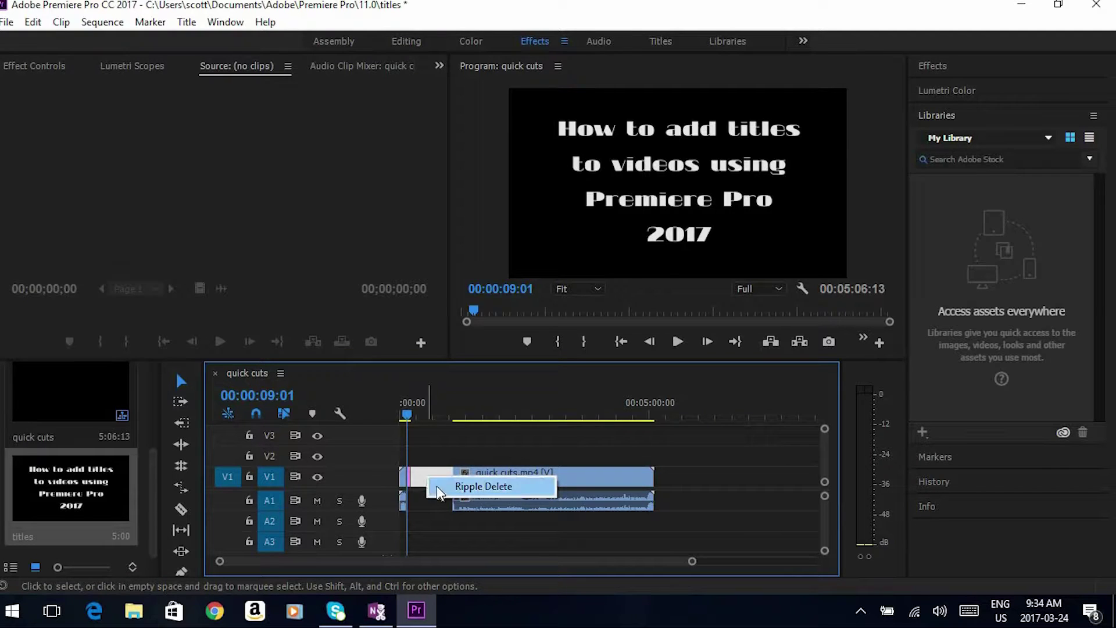
pyautogui.click(437, 486)
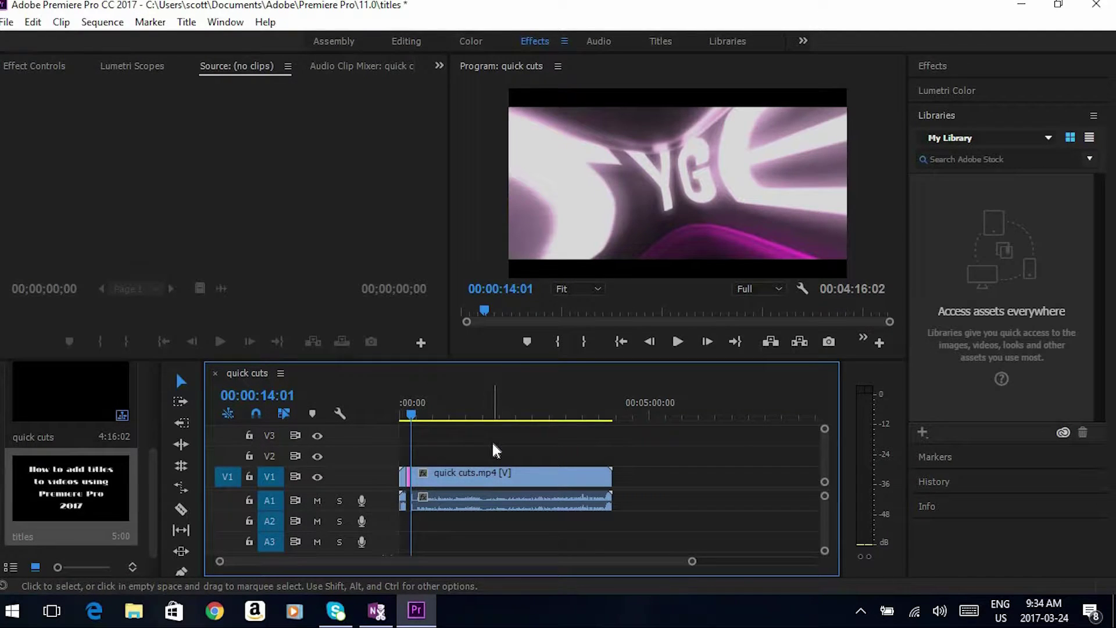
# - Play the quick cuts sequence from its start through the inserted title to preview it, and stop playback
pyautogui.moveTo(412, 419); pyautogui.dragTo(401, 420)
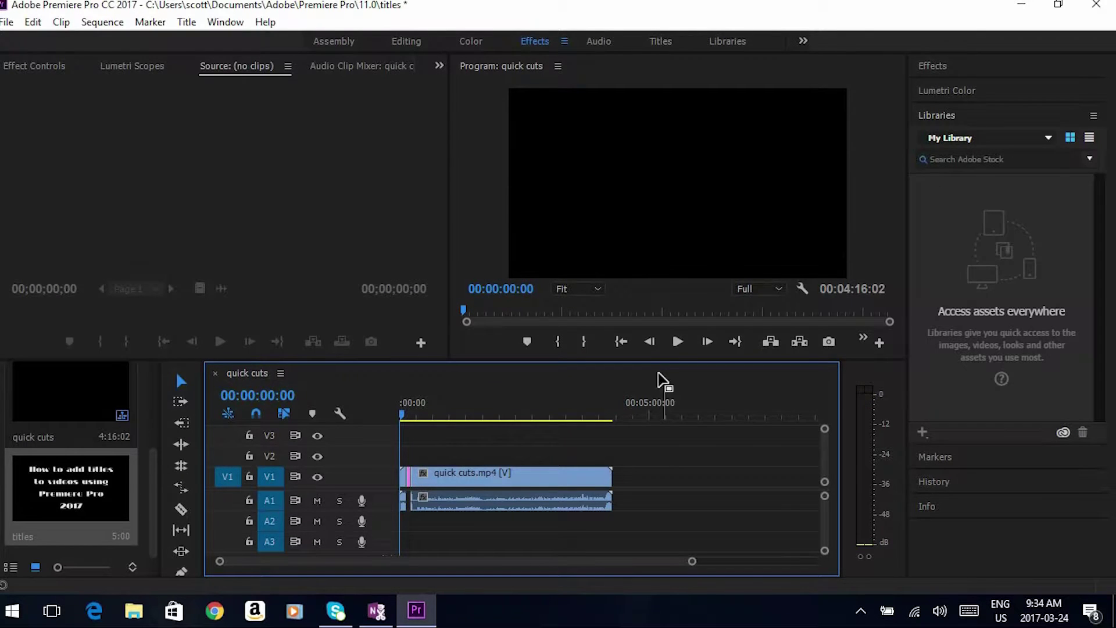
pyautogui.click(677, 342)
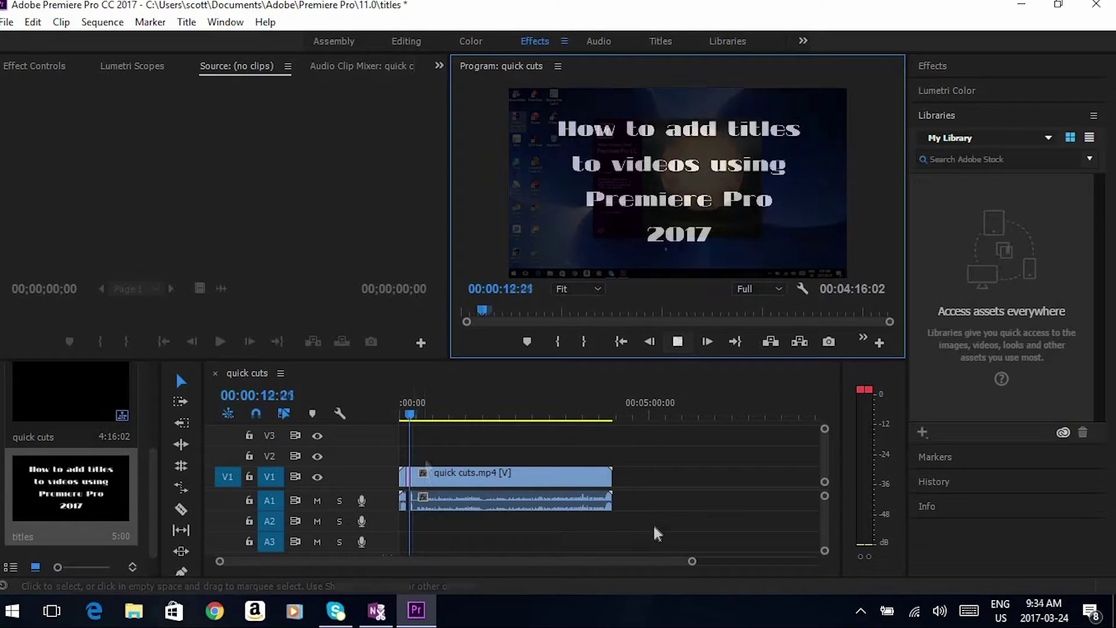
pyautogui.press('space')
# - Move the playhead to 00:02:42:03 and create a default still title named "videos" there
pyautogui.moveTo(413, 414); pyautogui.dragTo(486, 418)
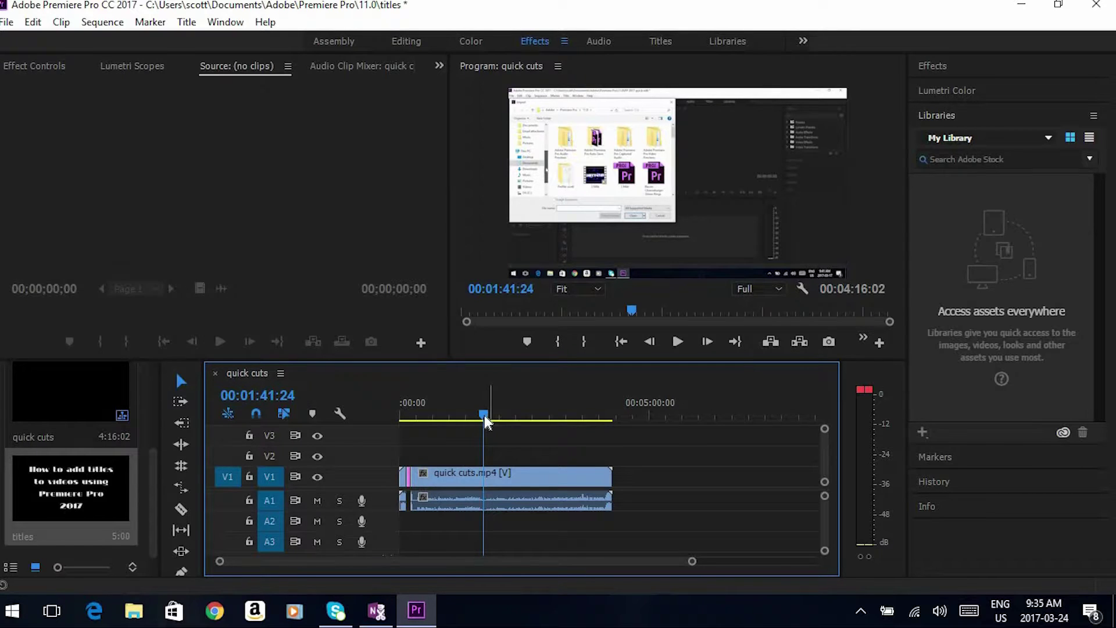
pyautogui.moveTo(484, 415); pyautogui.dragTo(535, 415)
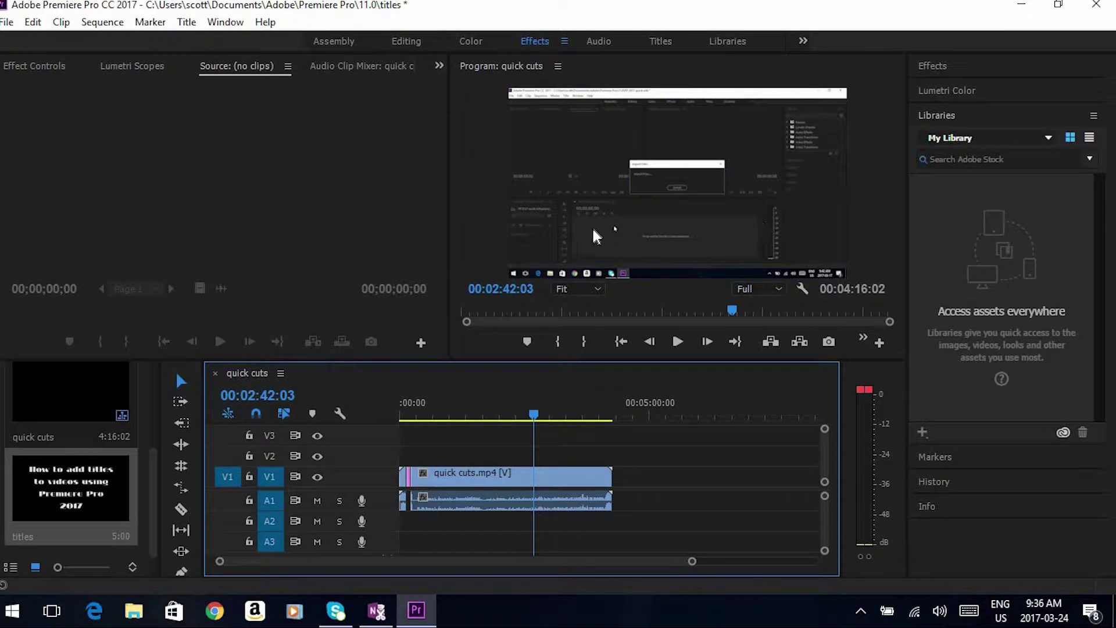
pyautogui.click(185, 22)
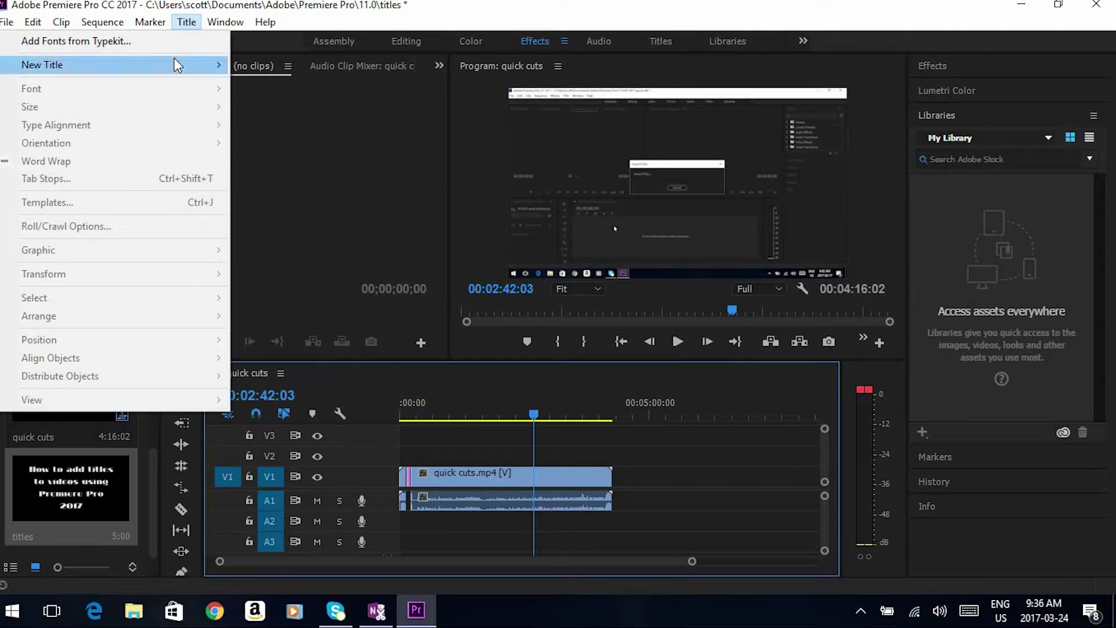
pyautogui.moveTo(205, 70)
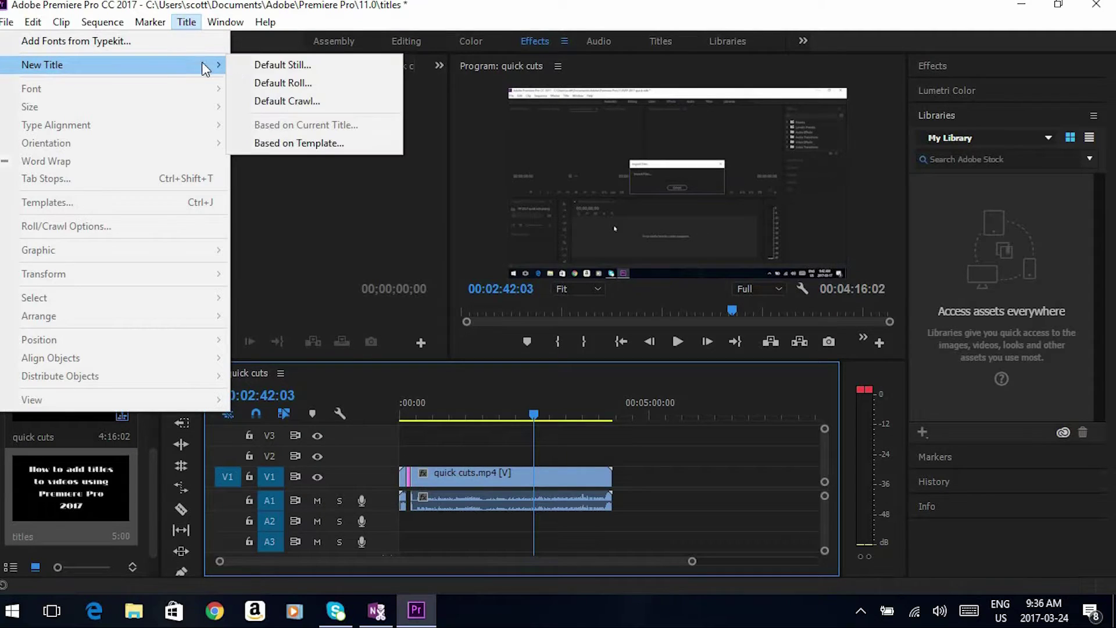
pyautogui.click(275, 66)
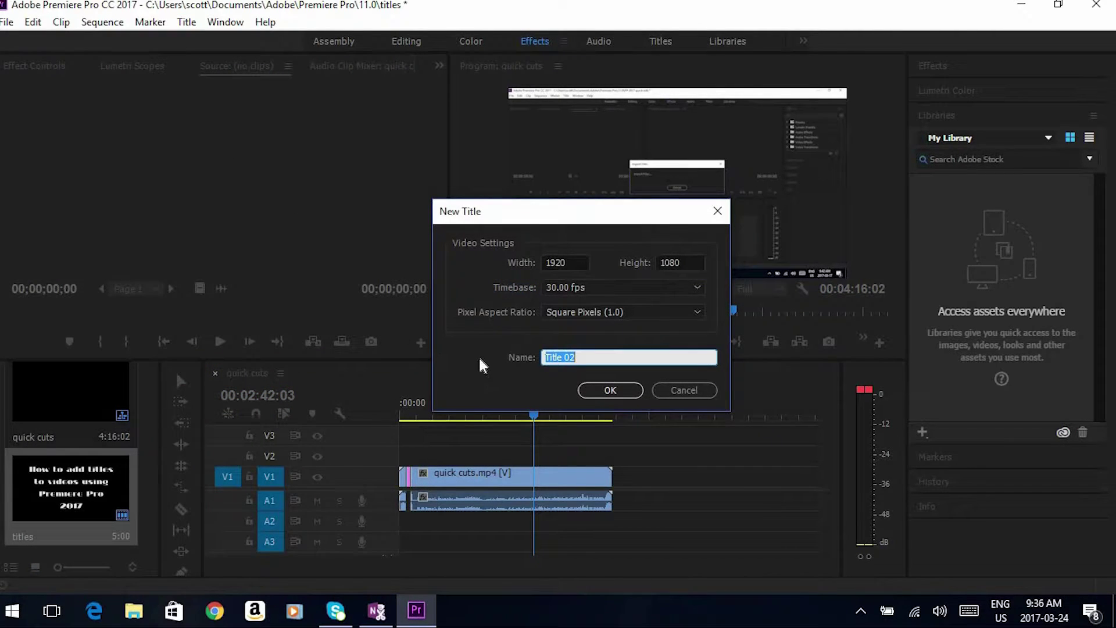
pyautogui.write('videos')
pyautogui.click(610, 389)
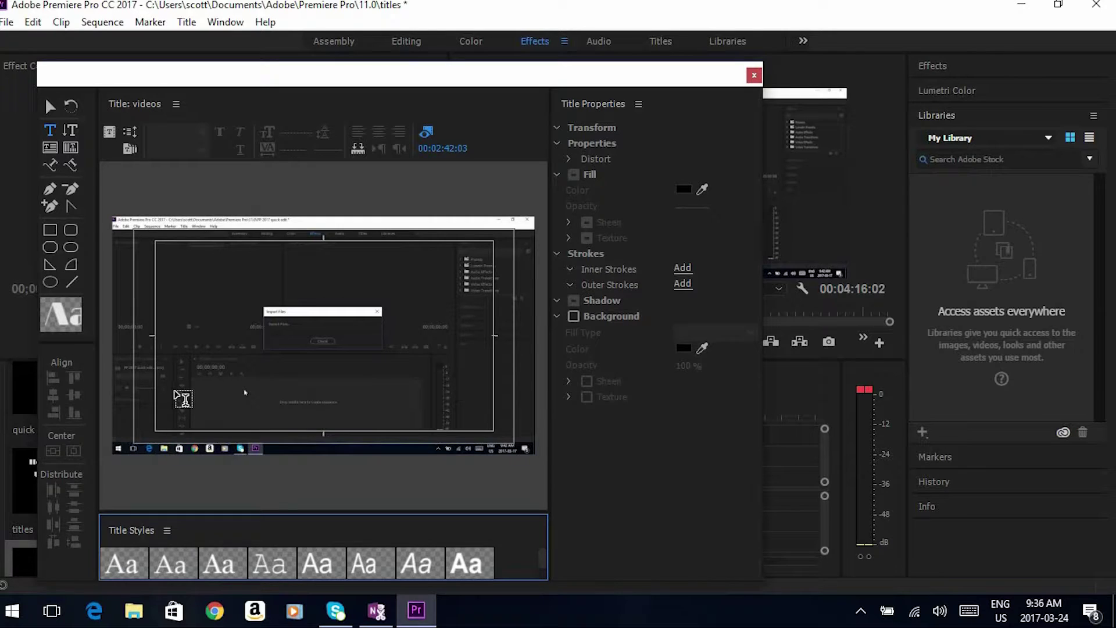
# - Draw a text box about 1403 by 144 along the lower part of the title-safe area and enter "Bring all videos"
pyautogui.click(192, 402)
pyautogui.moveTo(173, 395); pyautogui.dragTo(482, 426)
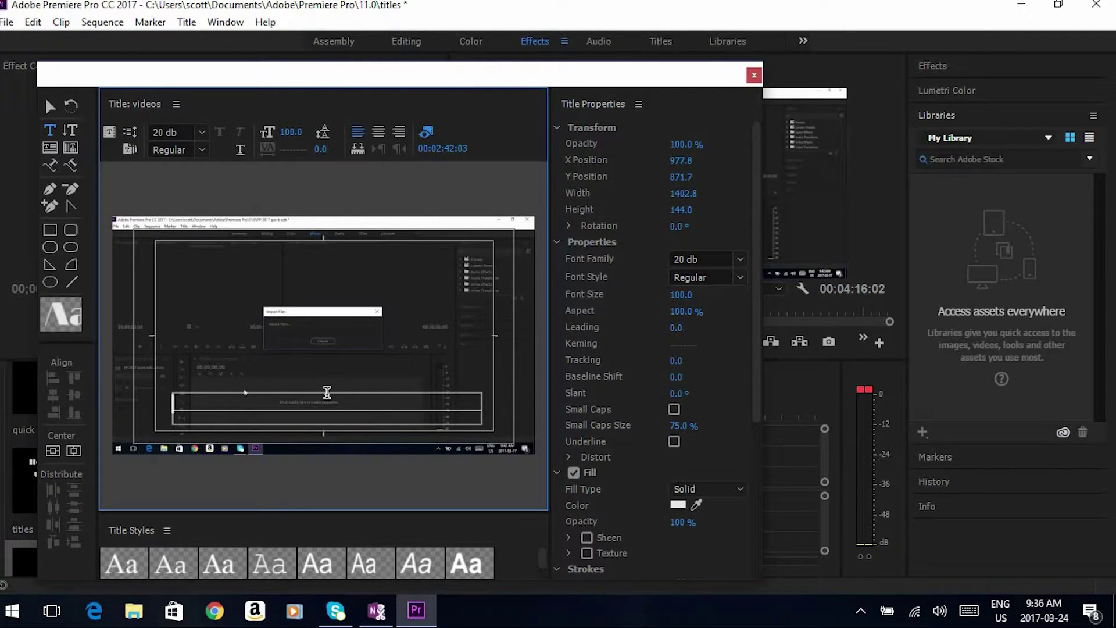
pyautogui.write('B')
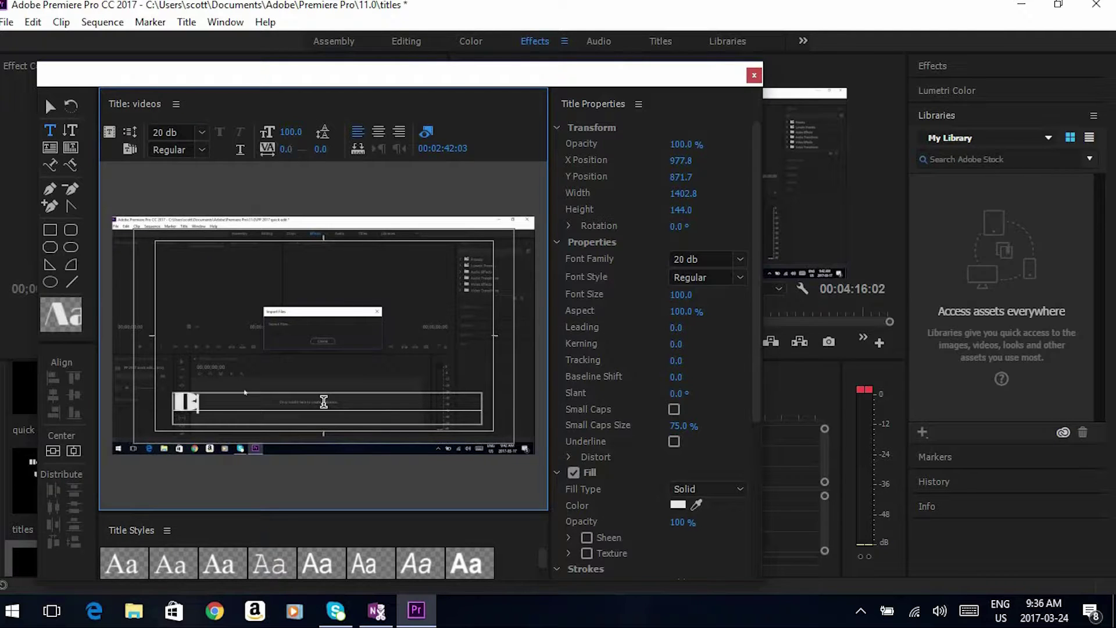
pyautogui.write('ring al')
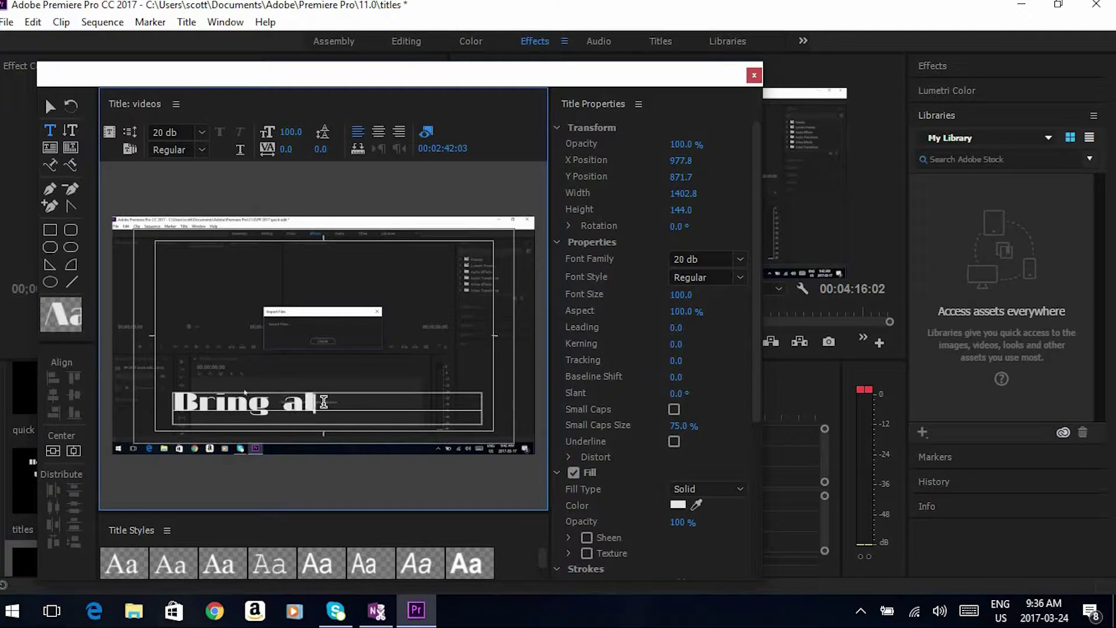
pyautogui.write('l vide')
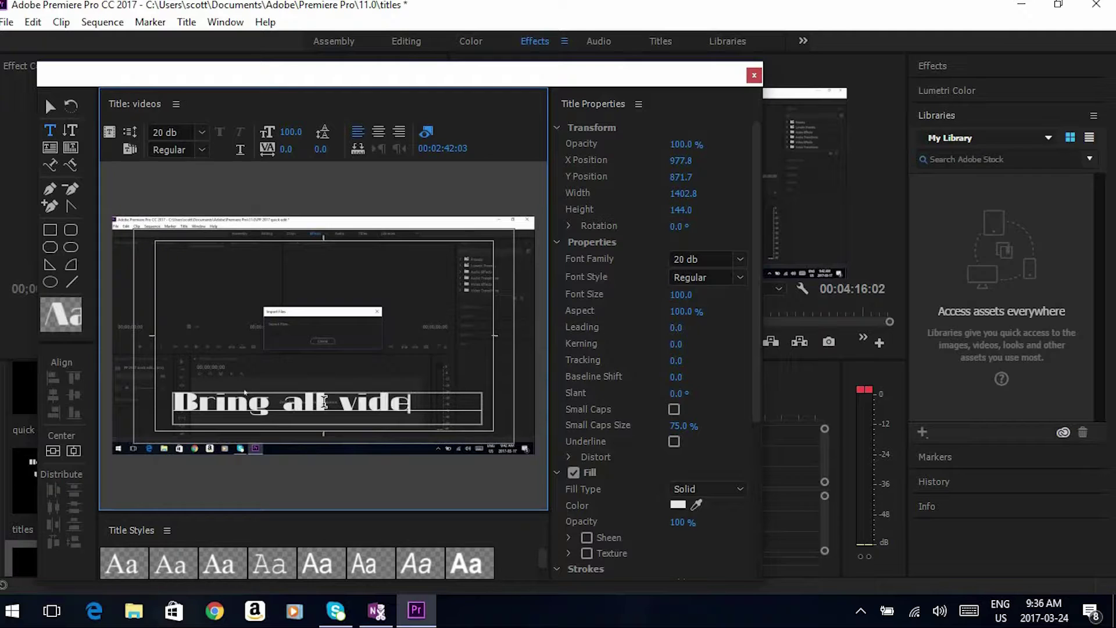
pyautogui.write('os')
pyautogui.press('Escape')
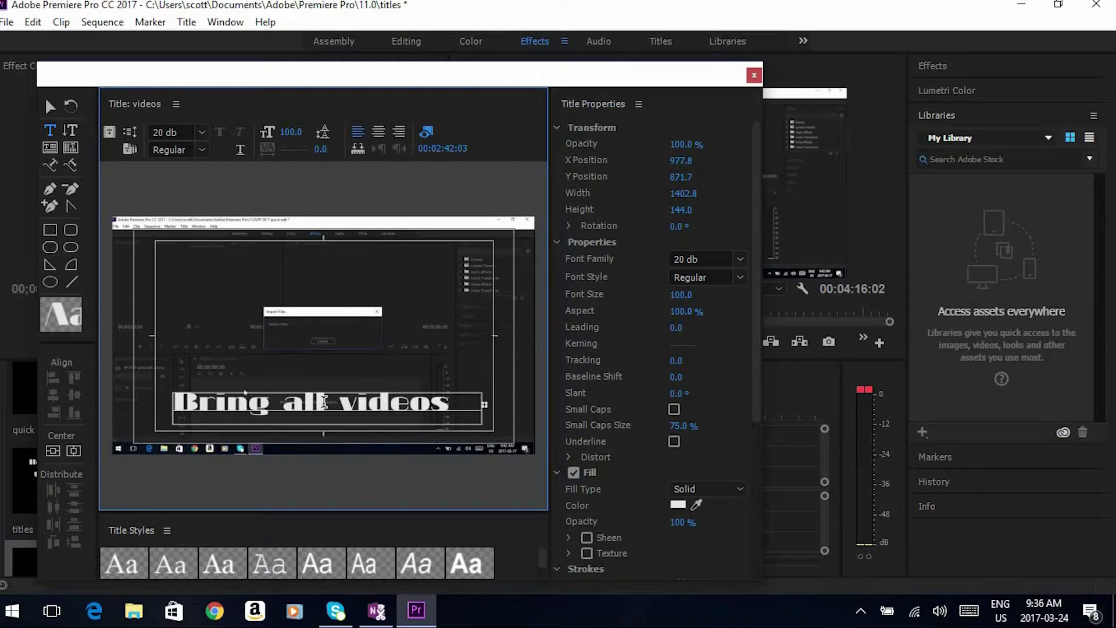
# - Centre-align the "Bring all videos" text within its box and close the title editor
pyautogui.click(324, 402)
pyautogui.click(324, 401)
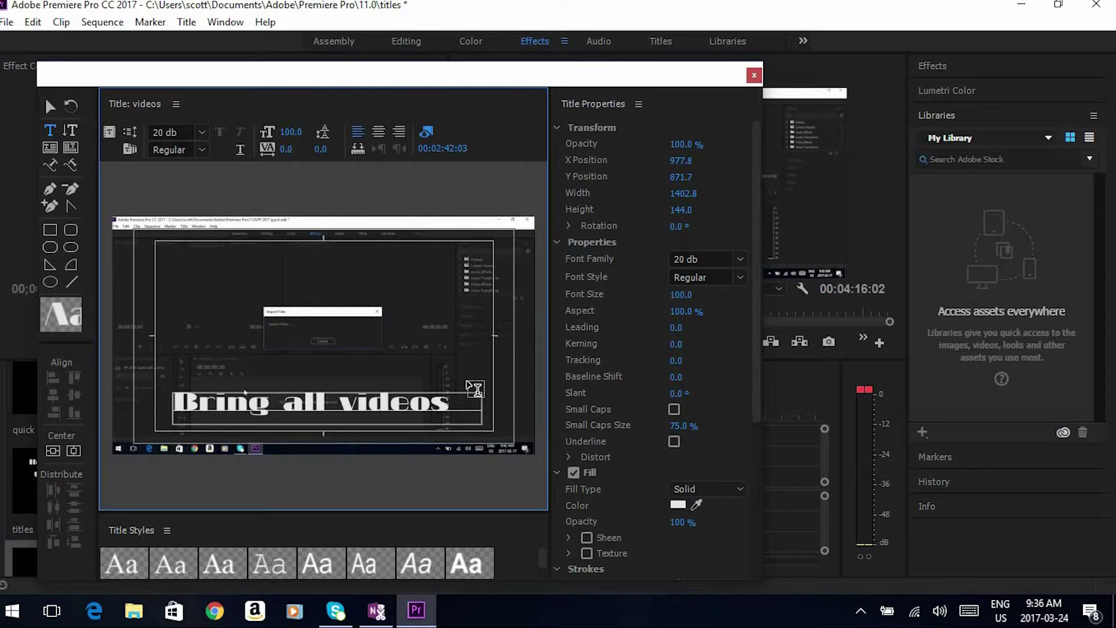
pyautogui.click(466, 376)
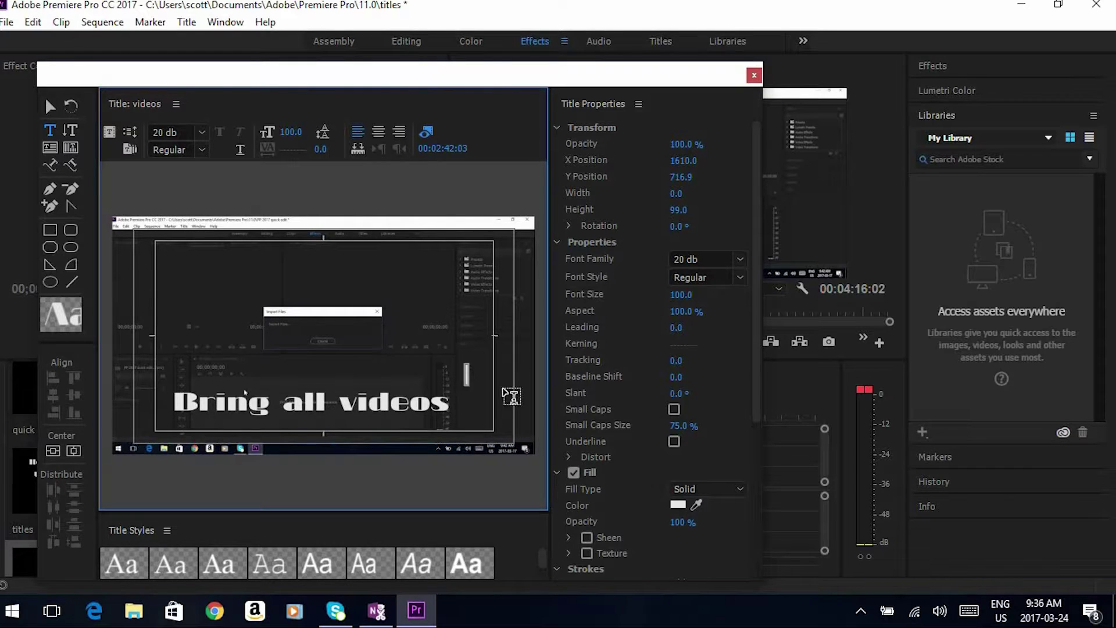
pyautogui.click(524, 381)
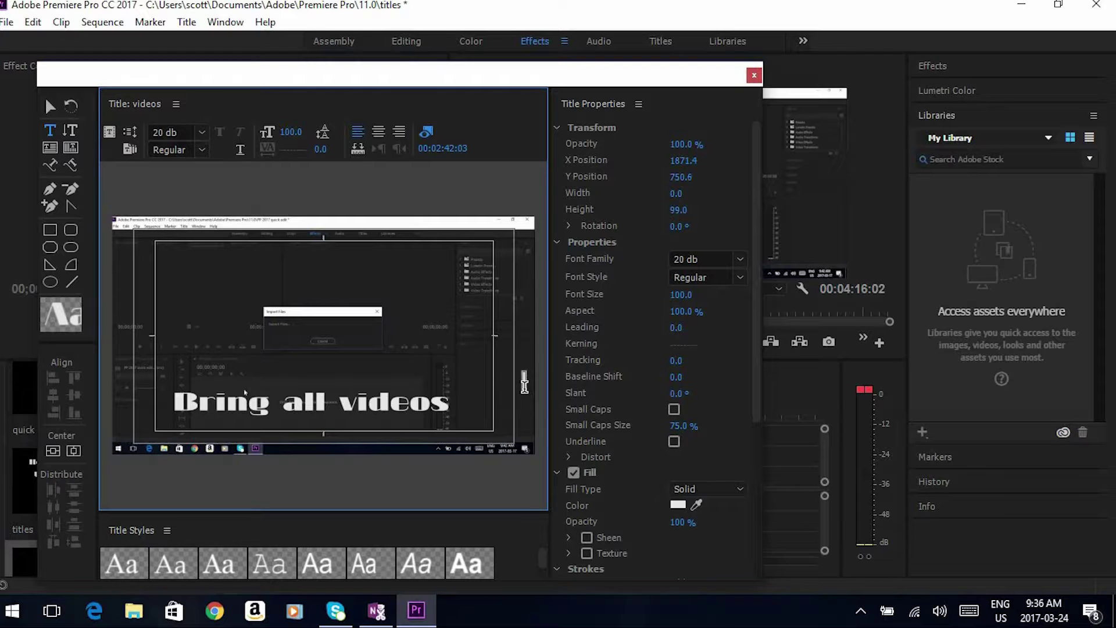
pyautogui.click(417, 413)
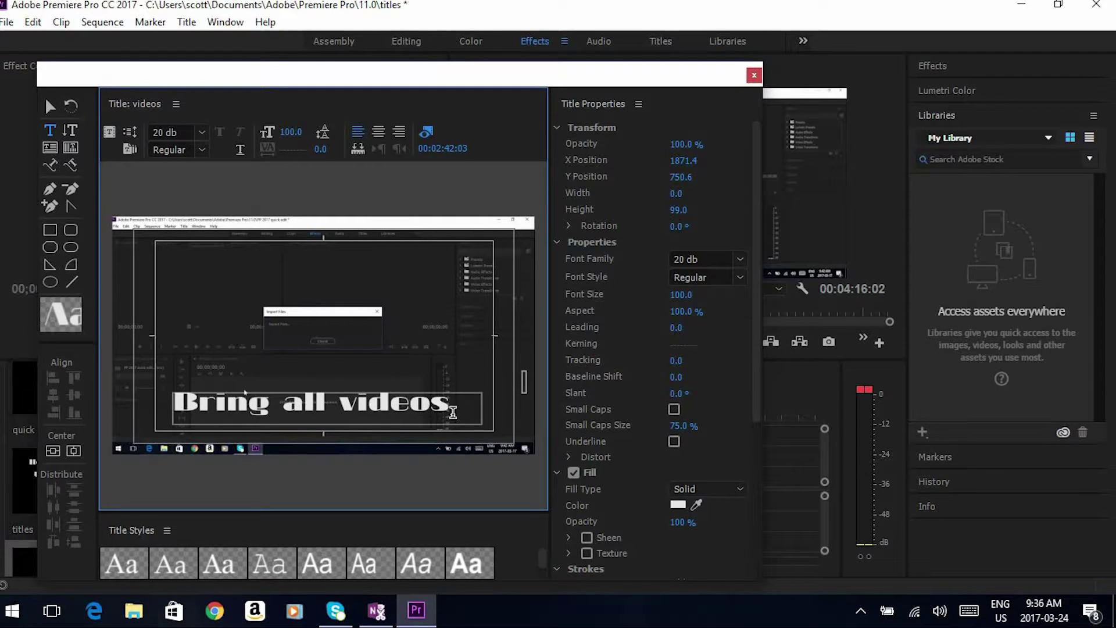
pyautogui.click(454, 408)
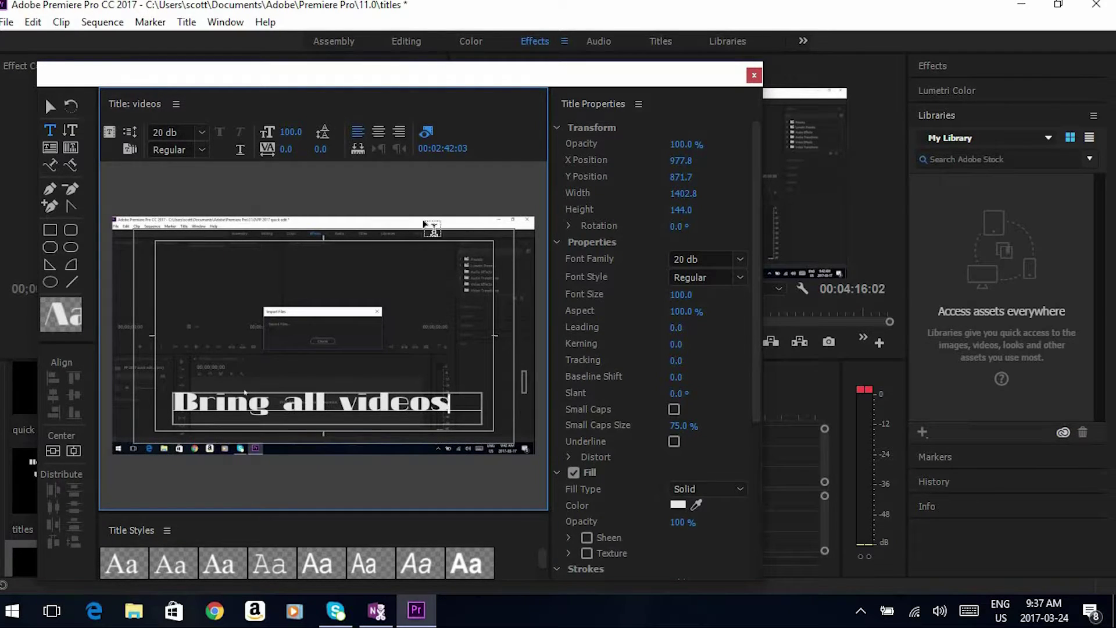
pyautogui.click(379, 134)
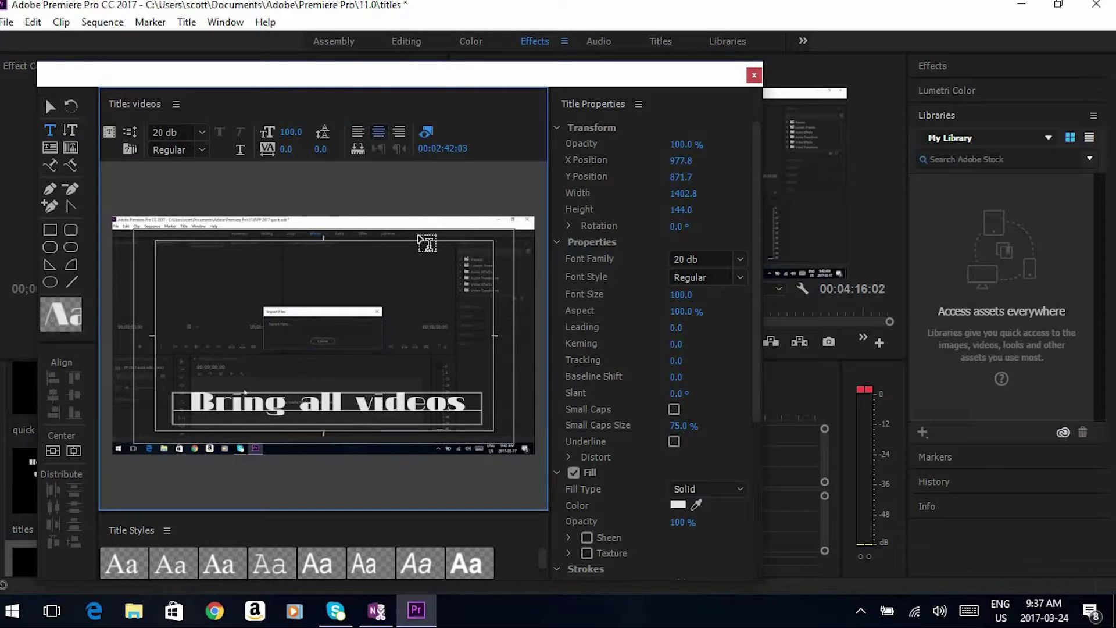
pyautogui.click(522, 366)
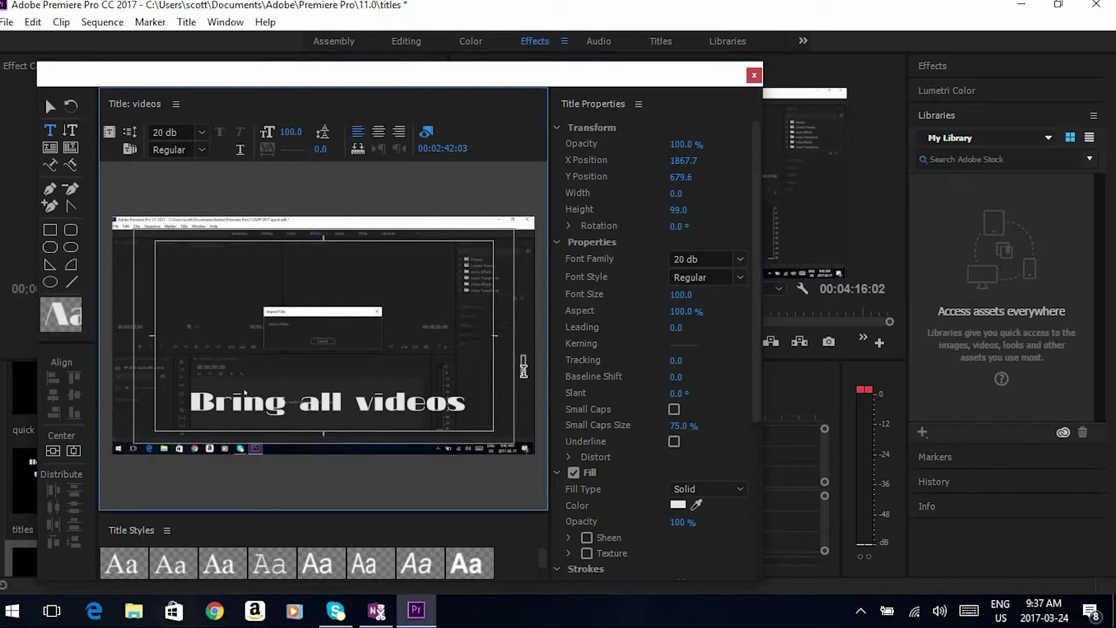
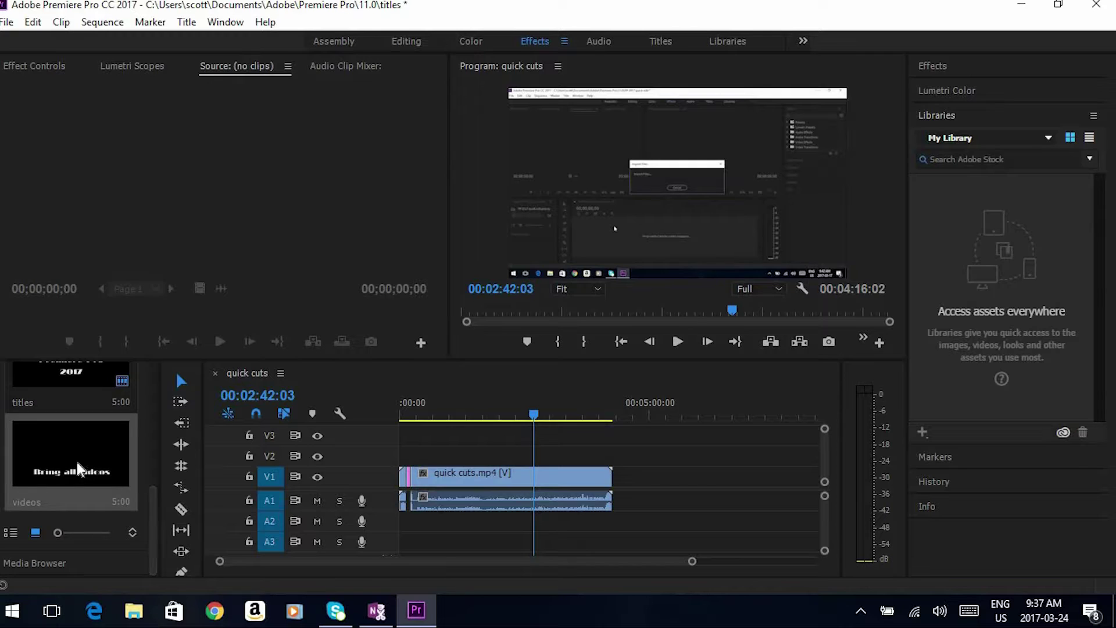
# - Try placing the "videos" title on V1 at the playhead over the quick cuts.mp4 clip, and undo the placement
pyautogui.moveTo(69, 451); pyautogui.dragTo(541, 478)
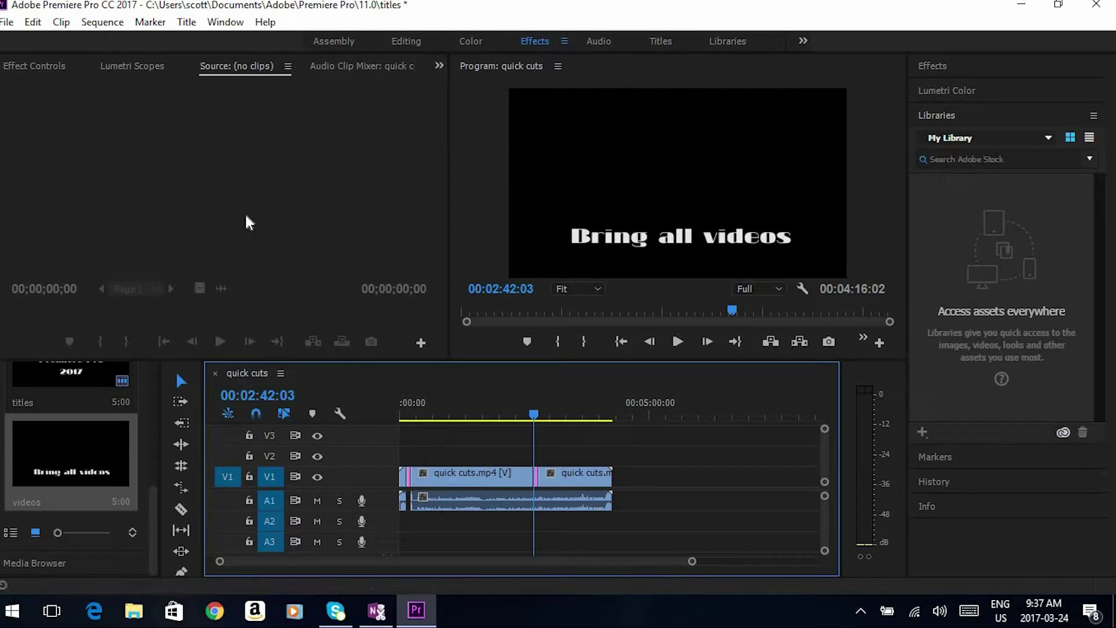
pyautogui.click(37, 25)
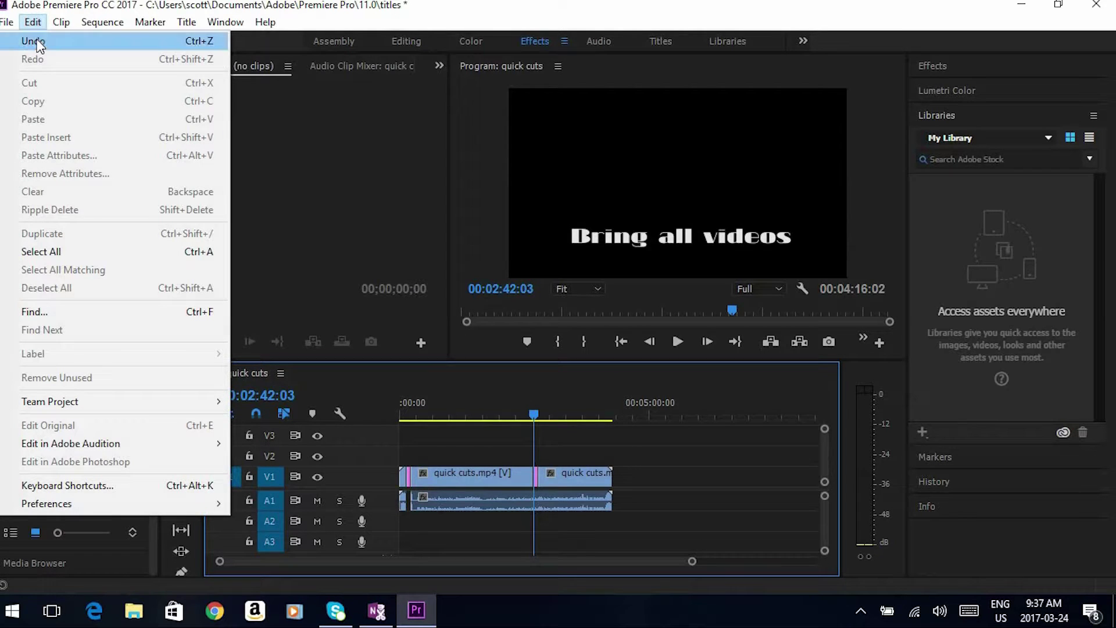
pyautogui.click(37, 41)
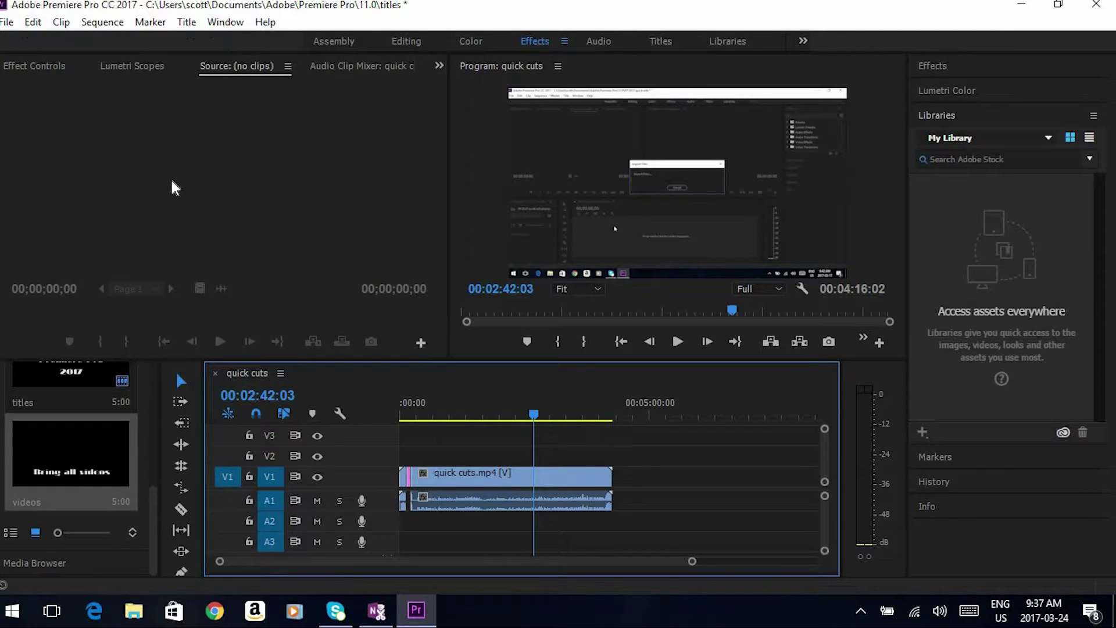
# - Overlay the "videos" title on V2 at about 00:02:42:03 and preview it by playing from 00:02:39:04 to 00:02:49:00
pyautogui.moveTo(72, 444); pyautogui.dragTo(532, 415)
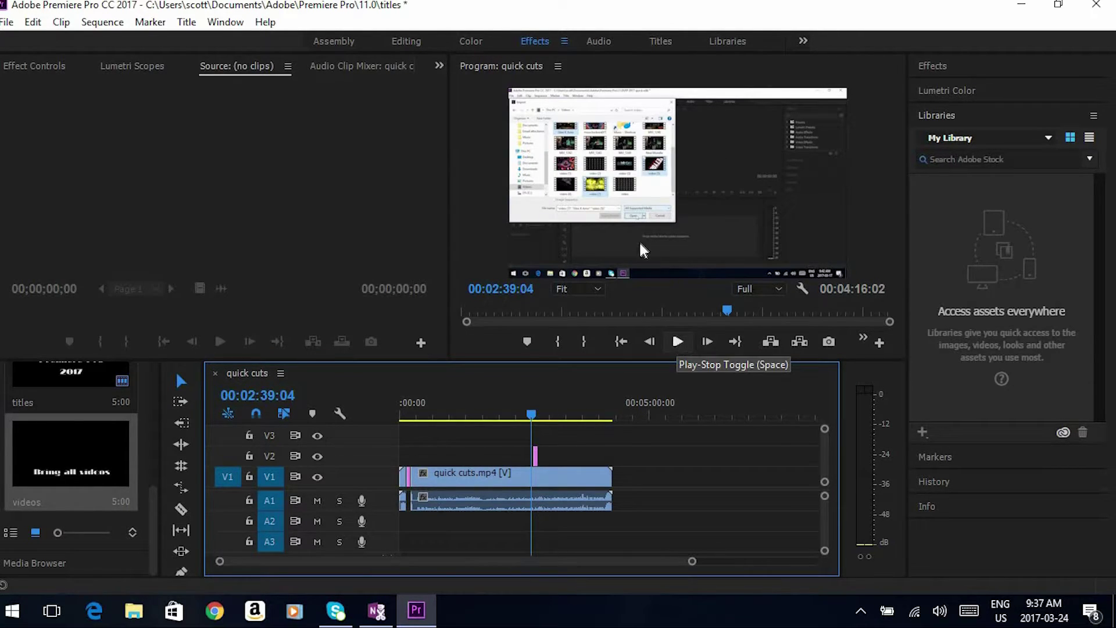
pyautogui.click(677, 342)
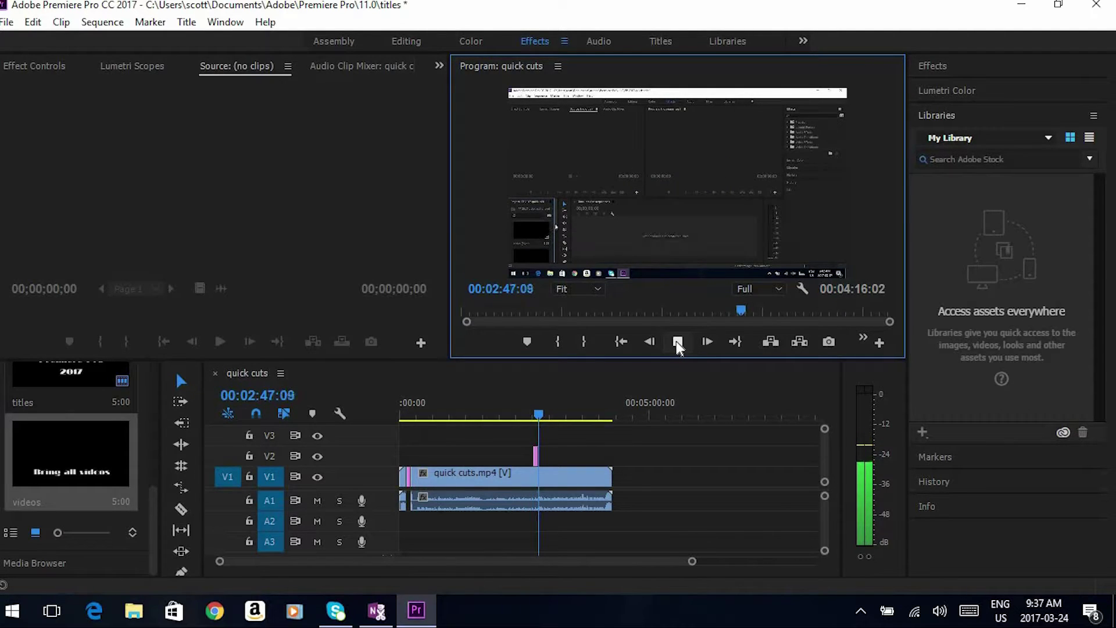
pyautogui.click(677, 342)
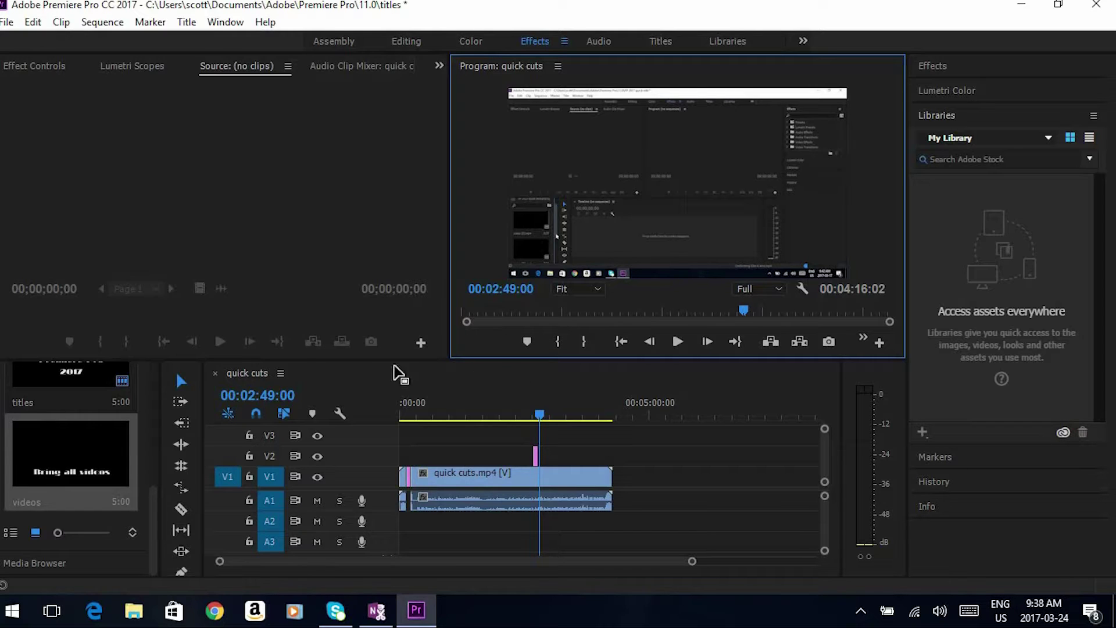
# - Create another default still title at 00:02:49:00, keeping the suggested name "Title 03" and the 1920 by 1080 video settings
pyautogui.click(186, 23)
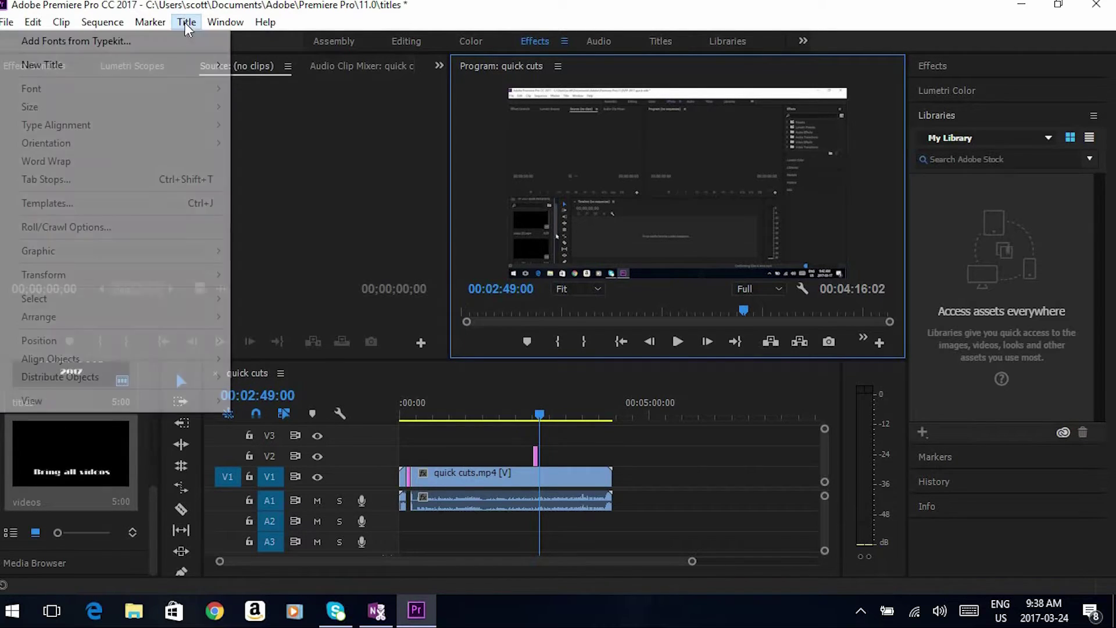
pyautogui.moveTo(173, 65)
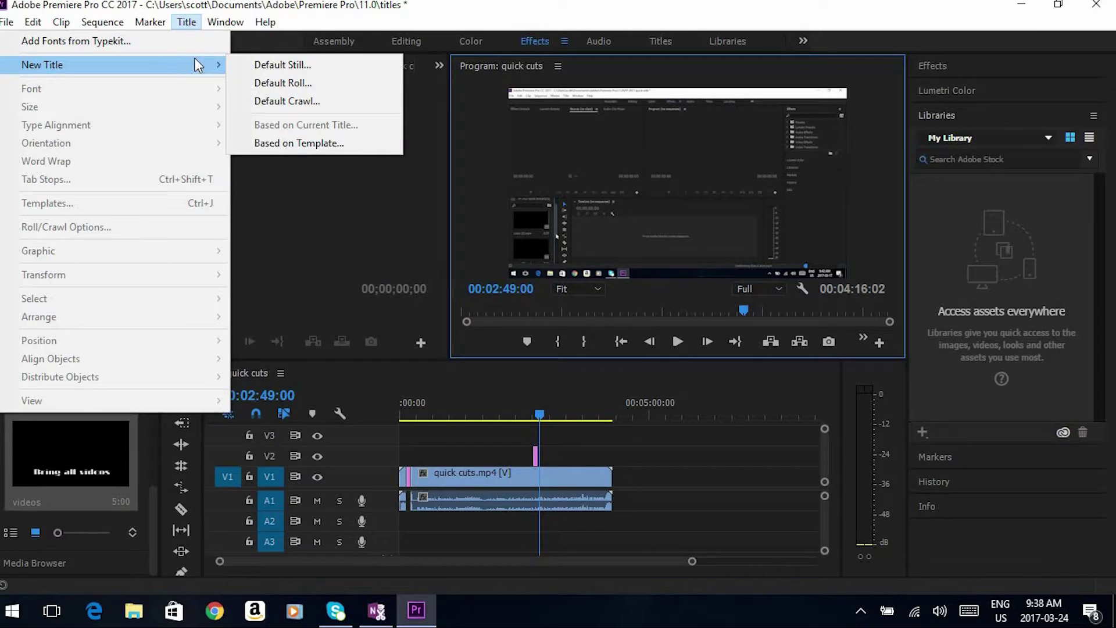
pyautogui.click(257, 63)
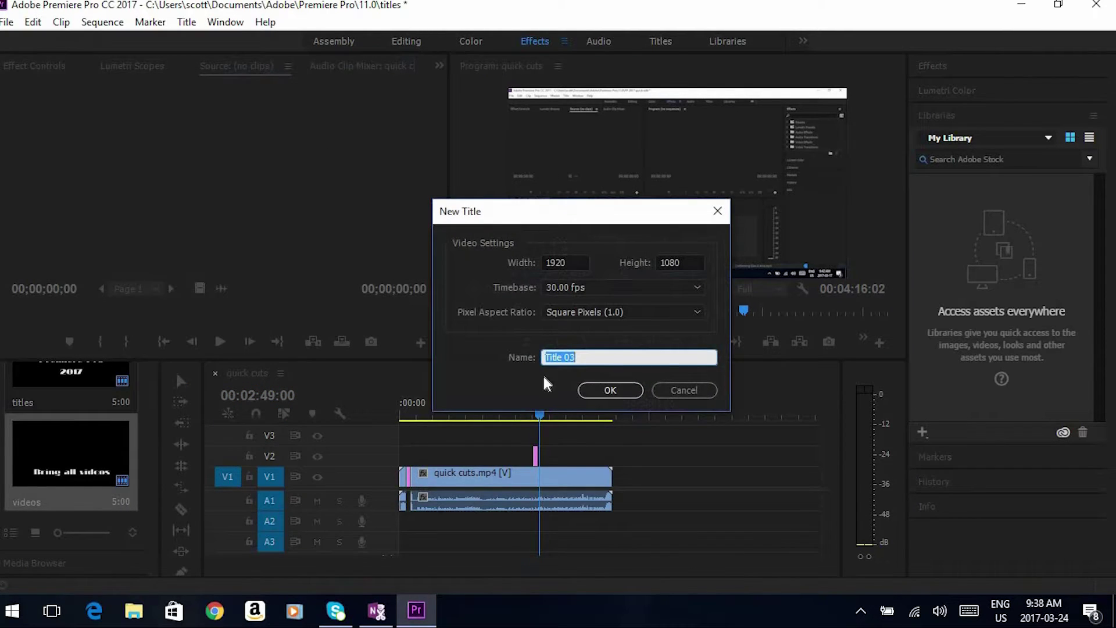
pyautogui.click(593, 391)
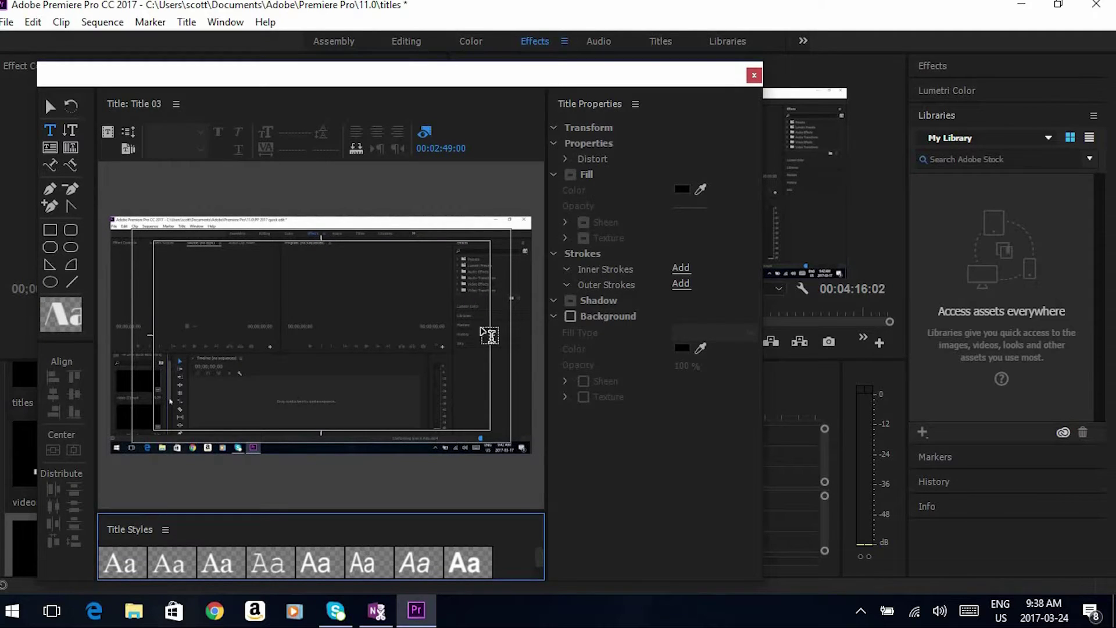
# - Draw a text box about 1176 by 602 within the title-safe area and enter "Have a nice day!" over two lines
pyautogui.click(189, 281)
pyautogui.moveTo(384, 312); pyautogui.dragTo(439, 403)
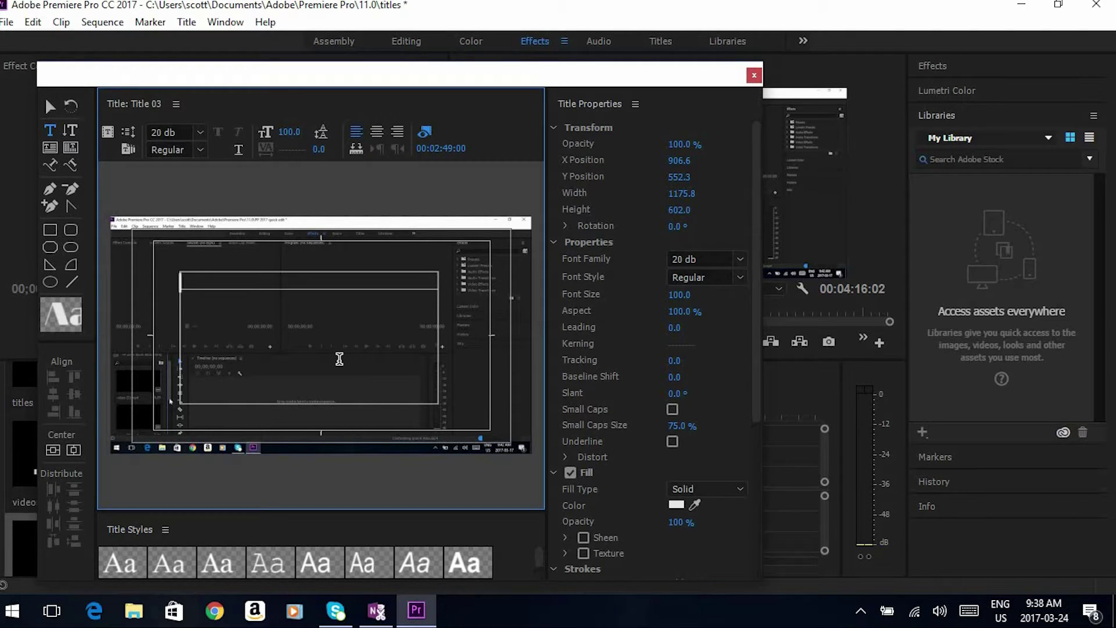
pyautogui.write('Have')
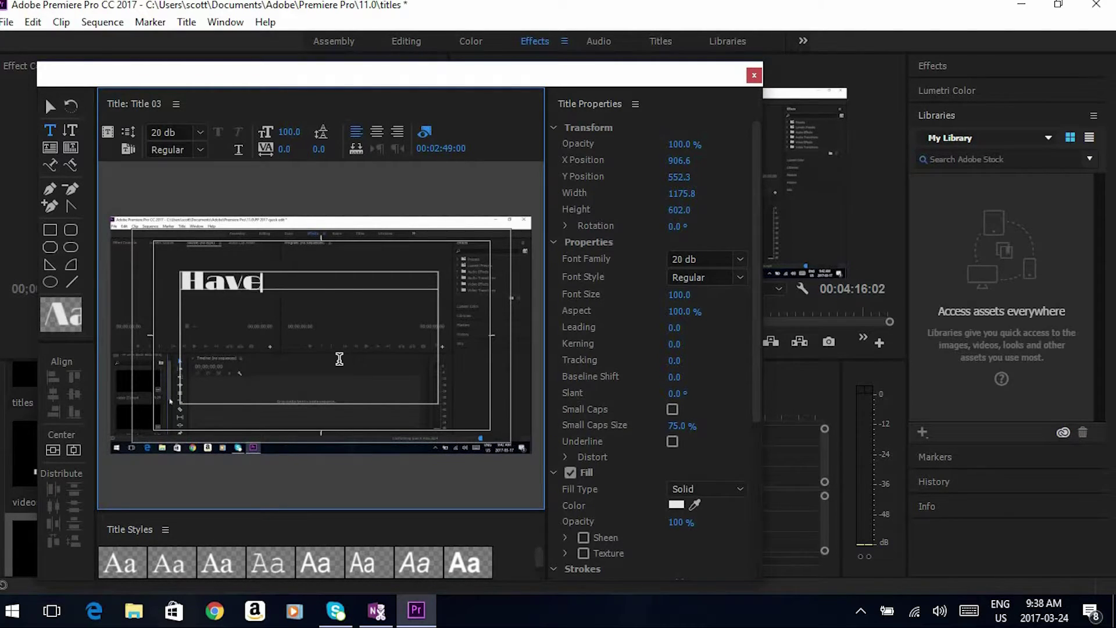
pyautogui.write(' a nice day')
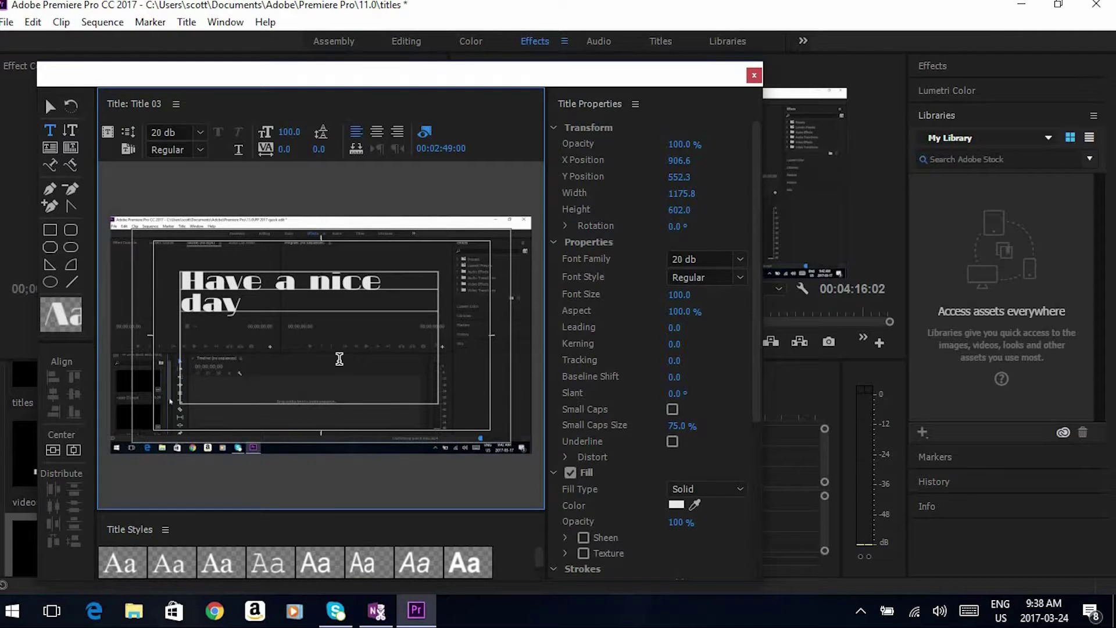
pyautogui.write('!')
pyautogui.press('Home')
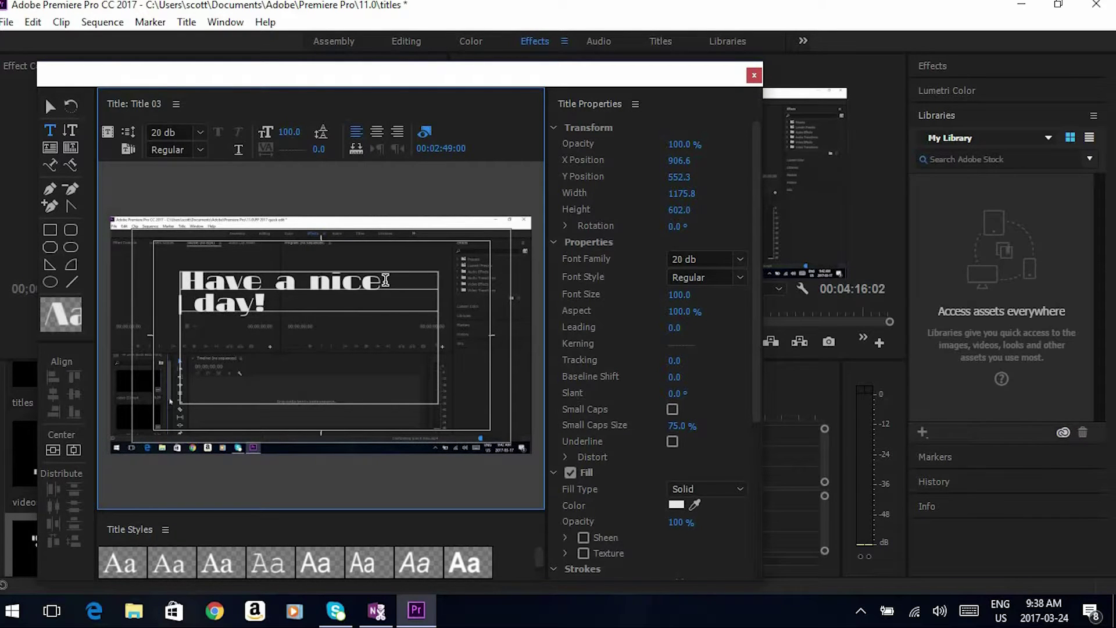
# - Centre-align the "Have a nice day!" text and set its fill color to near-black 050202
pyautogui.click(377, 131)
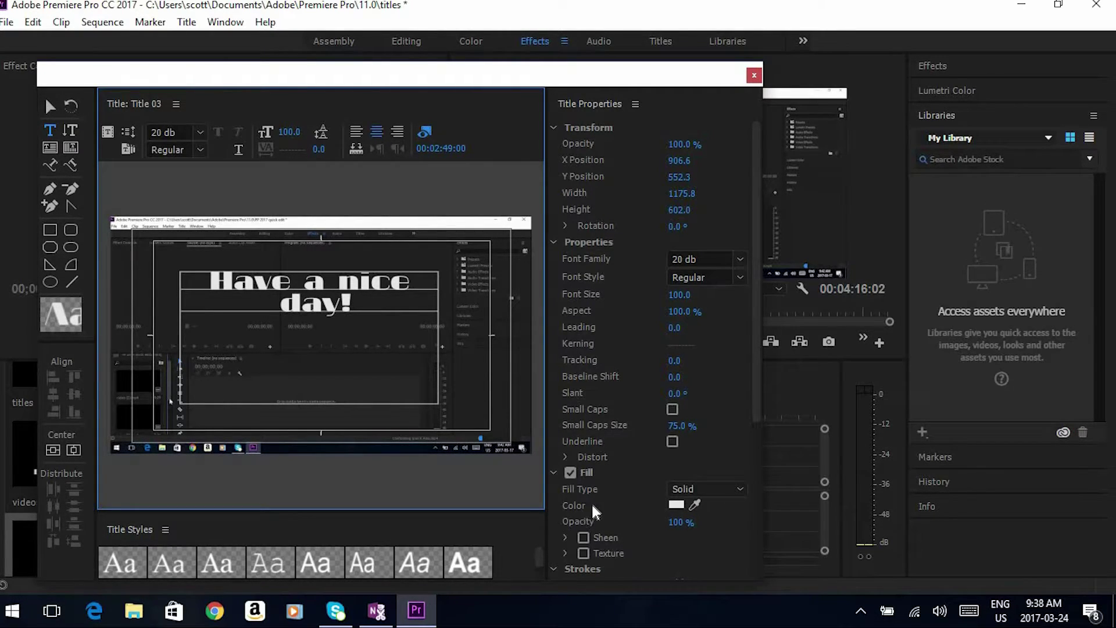
pyautogui.click(678, 504)
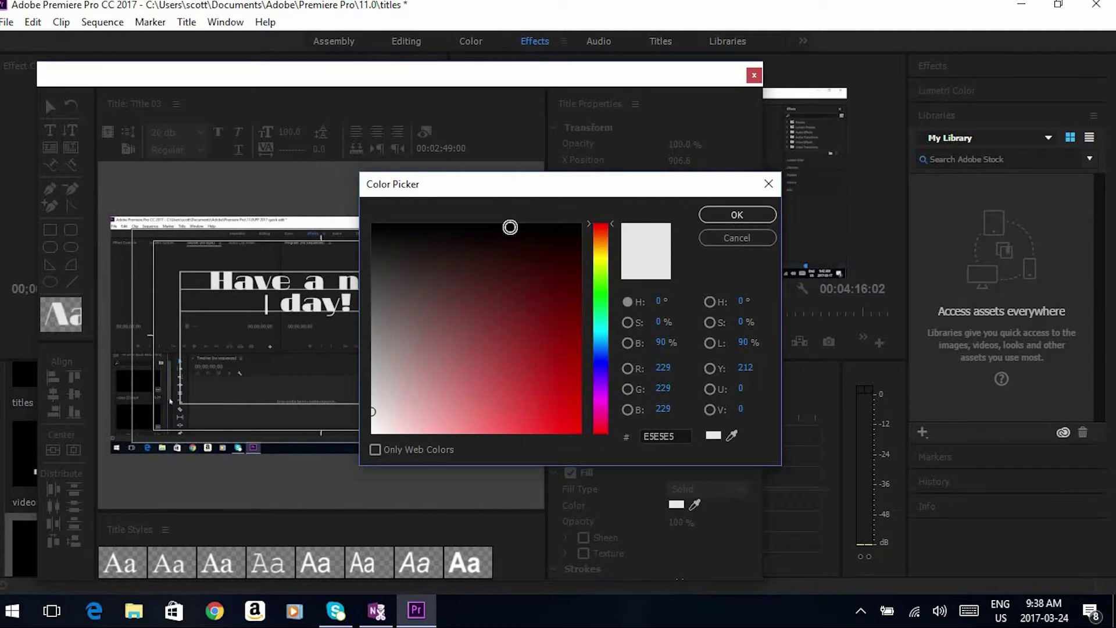
pyautogui.click(511, 227)
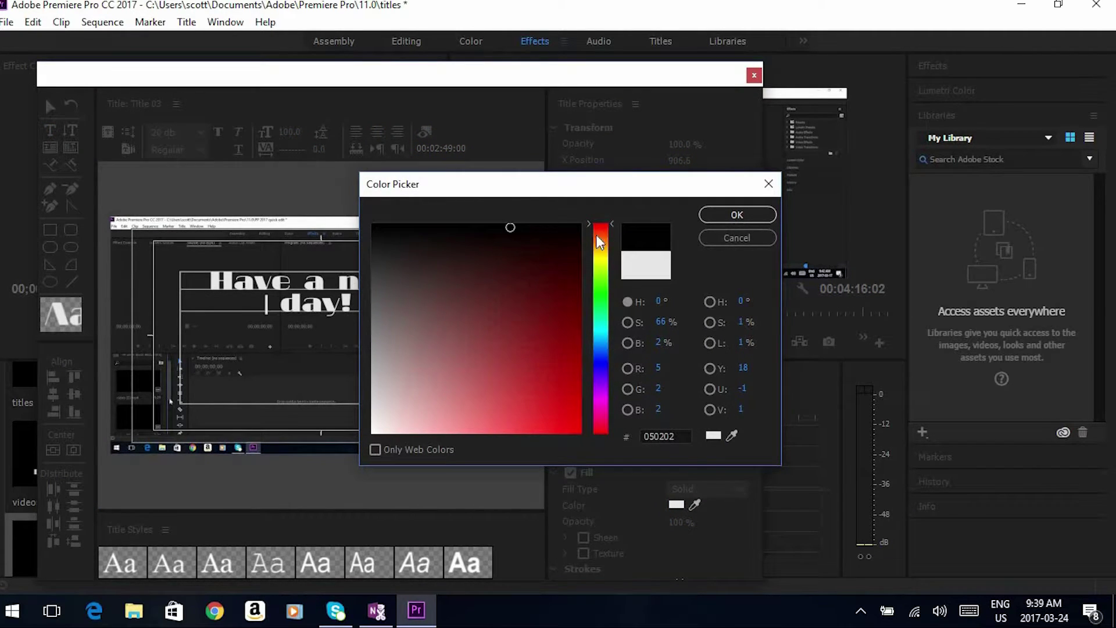
pyautogui.click(720, 216)
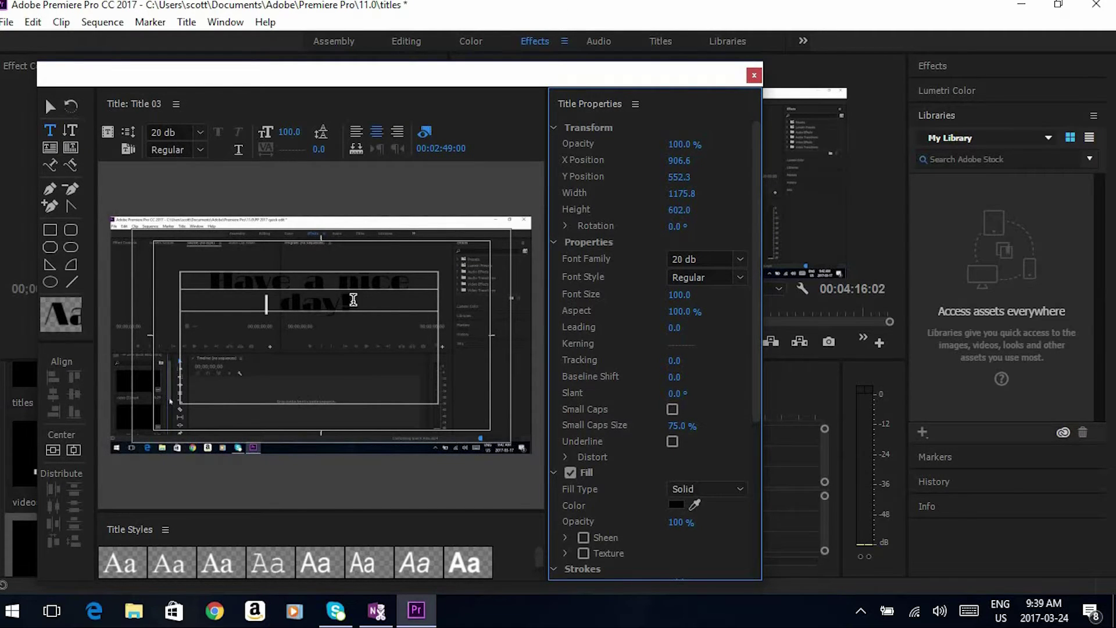
# - Try green, pink and orange fills for the message, settle on a dark magenta with hue 328°, and close the title editor
pyautogui.click(677, 504)
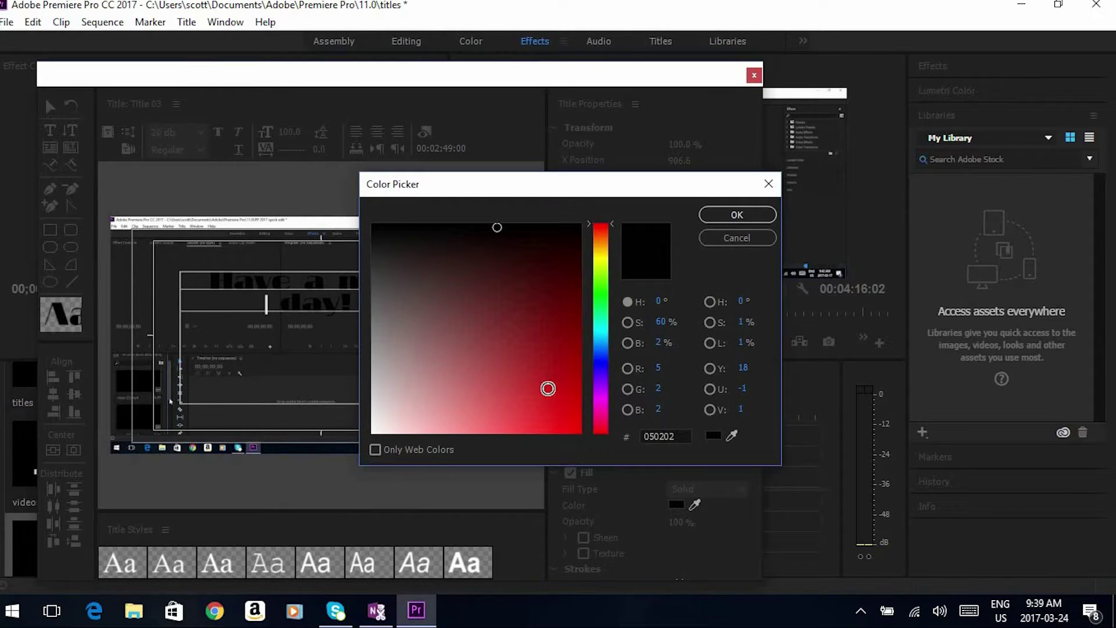
pyautogui.click(548, 388)
pyautogui.click(600, 290)
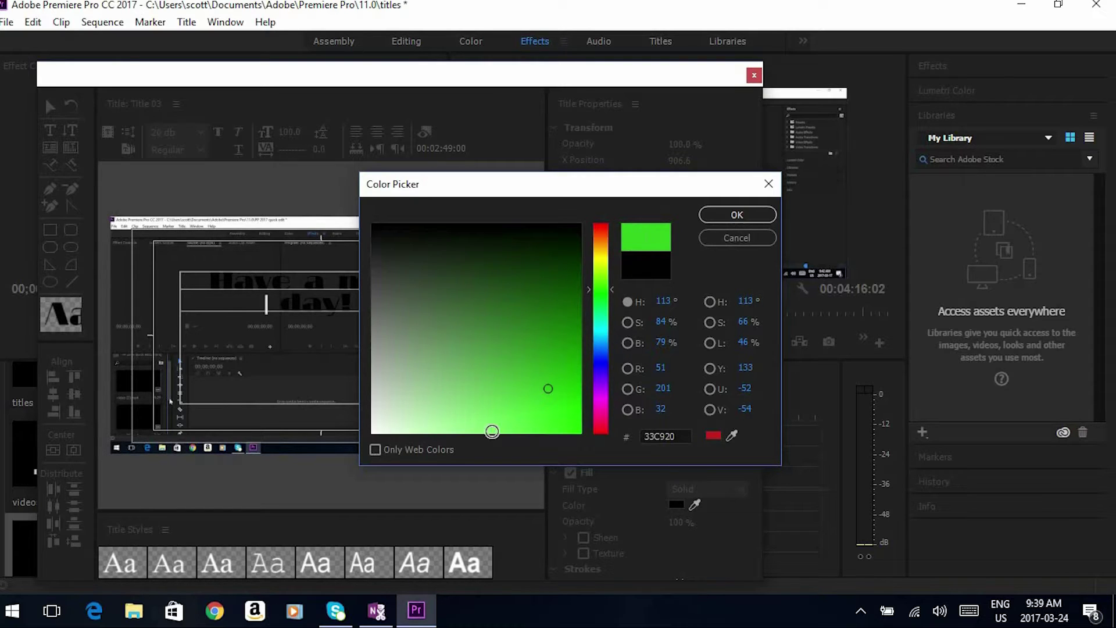
pyautogui.click(441, 415)
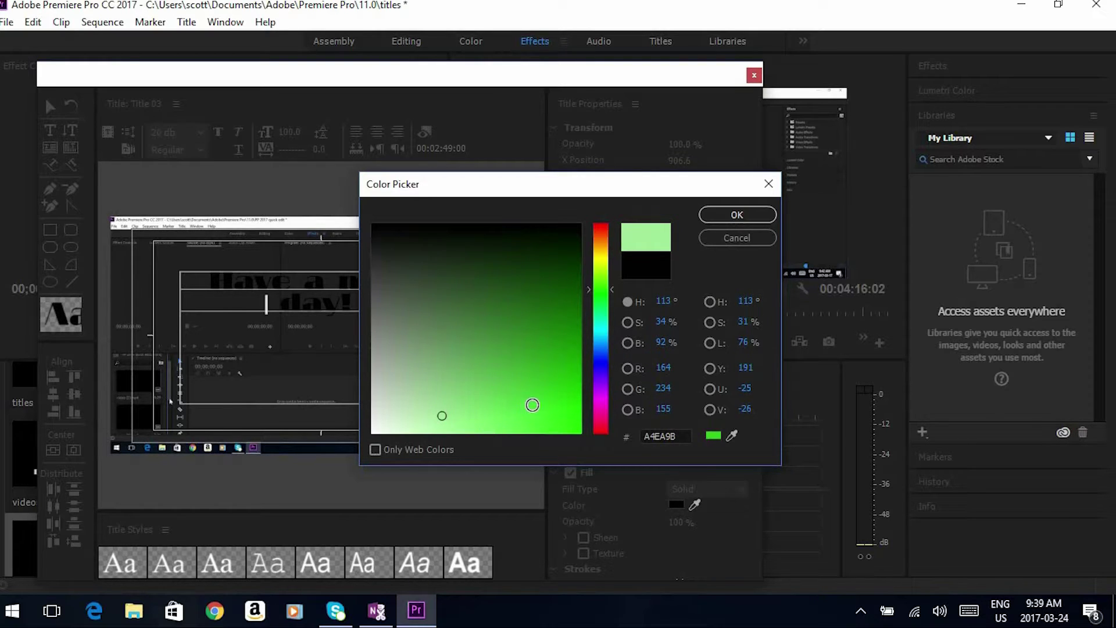
pyautogui.click(601, 430)
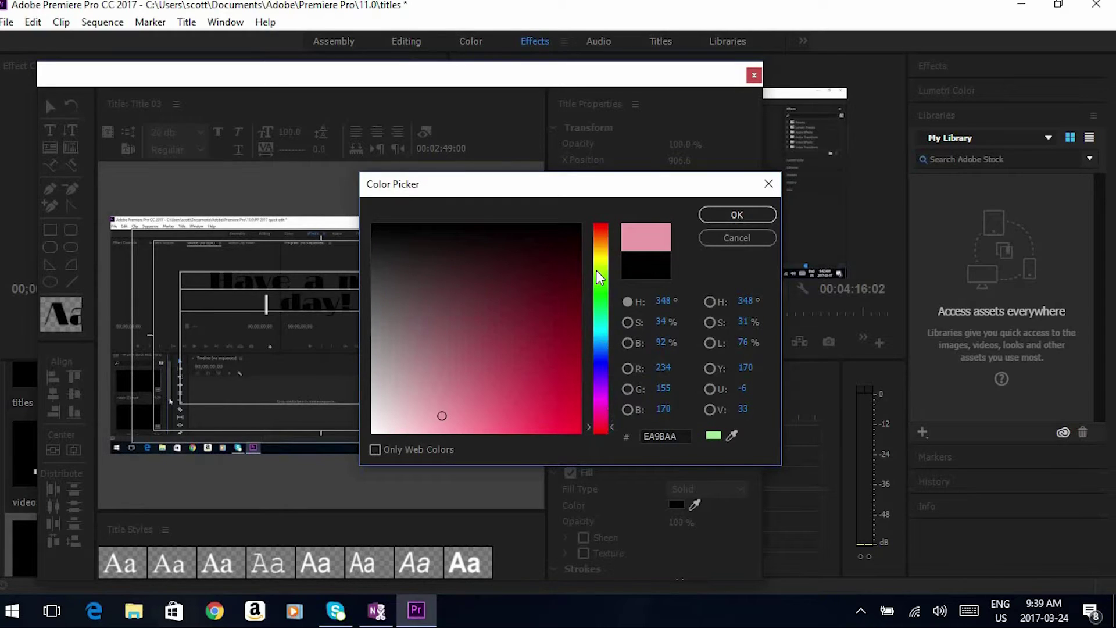
pyautogui.click(601, 233)
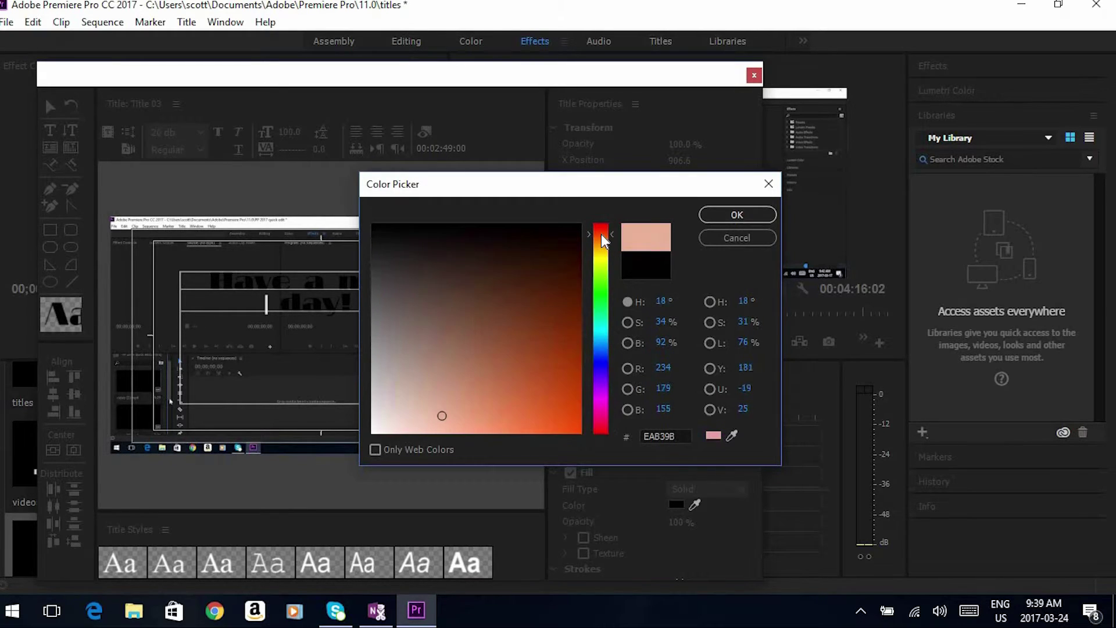
pyautogui.click(601, 229)
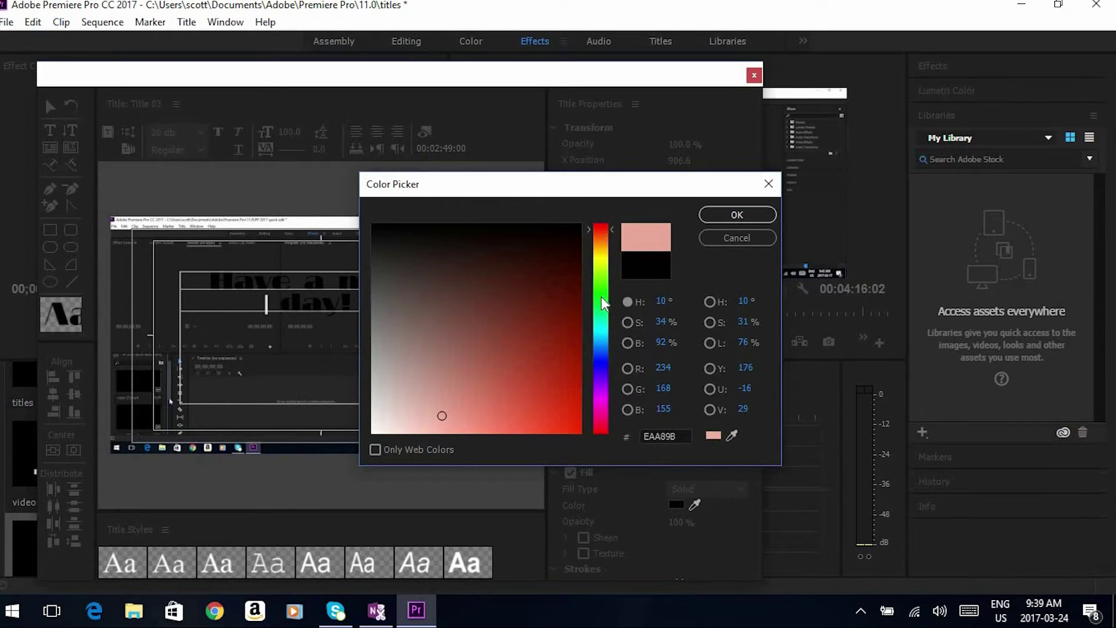
pyautogui.click(531, 307)
pyautogui.click(454, 247)
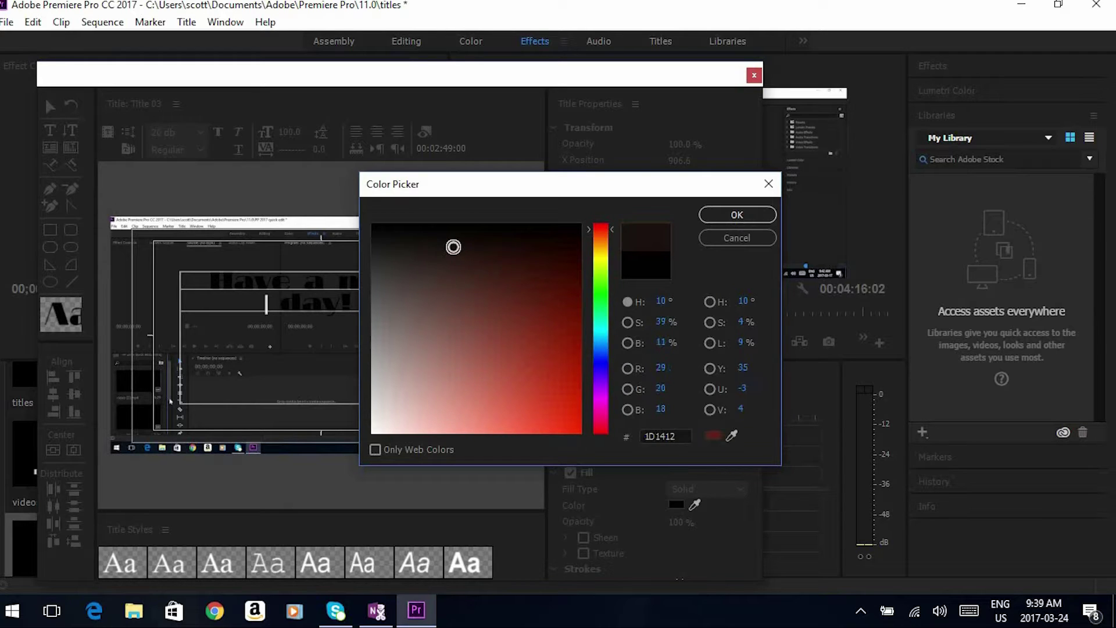
pyautogui.click(545, 240)
pyautogui.click(565, 264)
pyautogui.moveTo(611, 231); pyautogui.dragTo(613, 415)
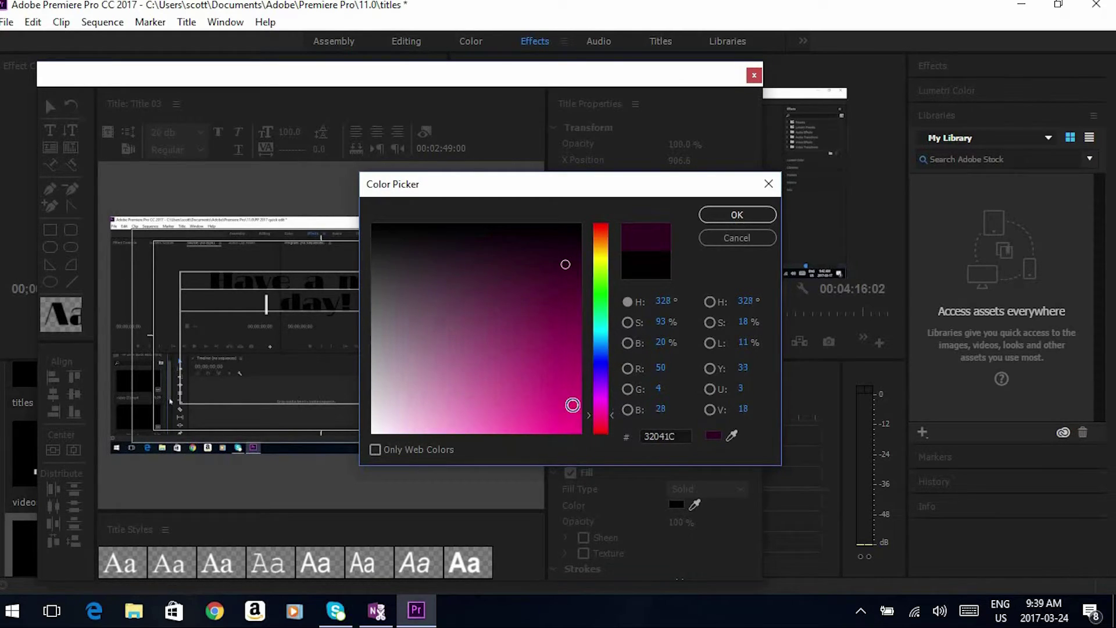
pyautogui.moveTo(431, 407); pyautogui.dragTo(570, 333)
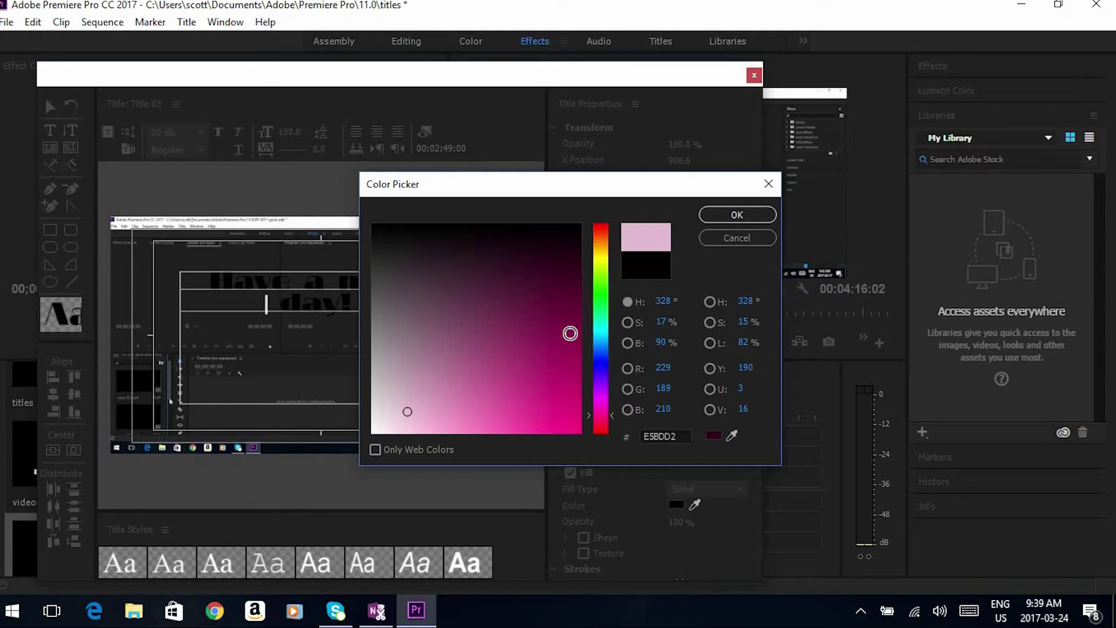
pyautogui.click(746, 217)
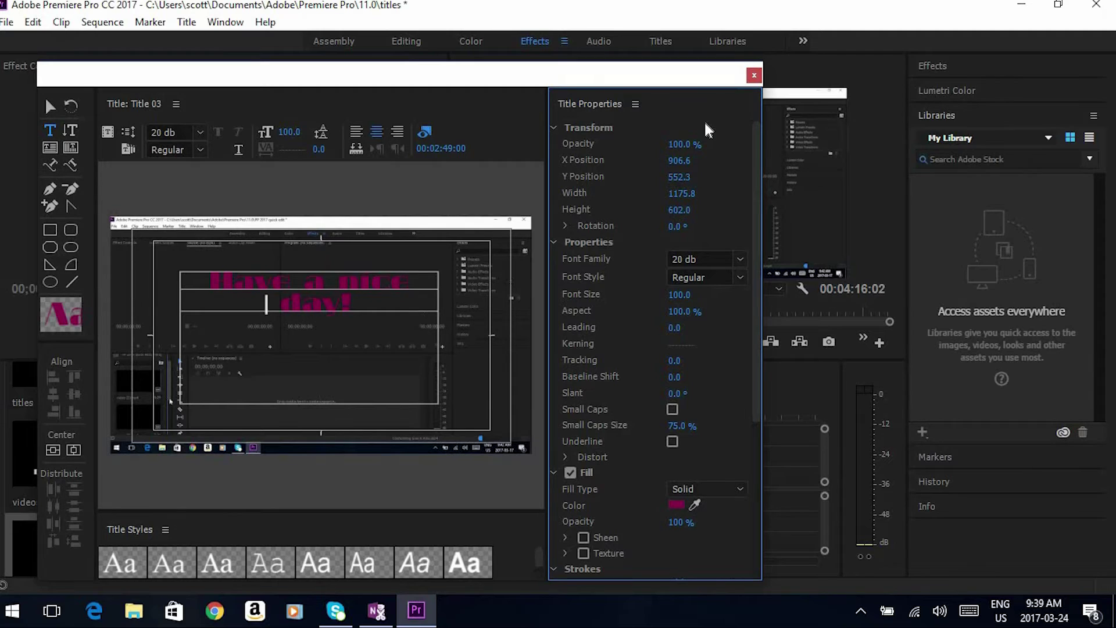
pyautogui.click(754, 77)
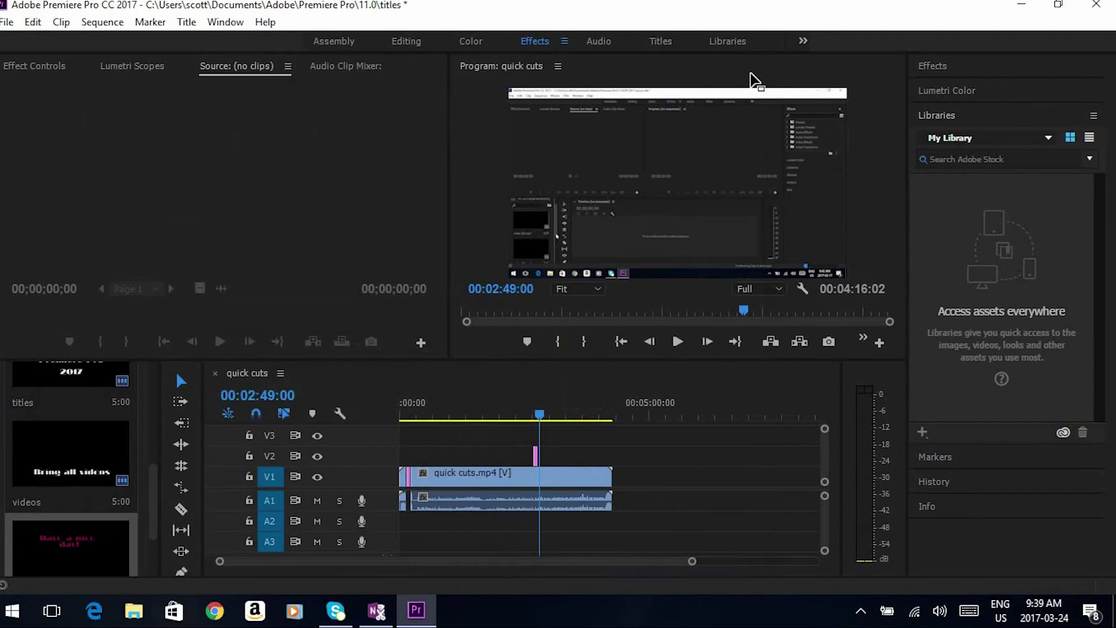
# - Try shifting the quick cuts.mp4 clip further along V1, and undo the move
pyautogui.scroll(-2, 152, 493)
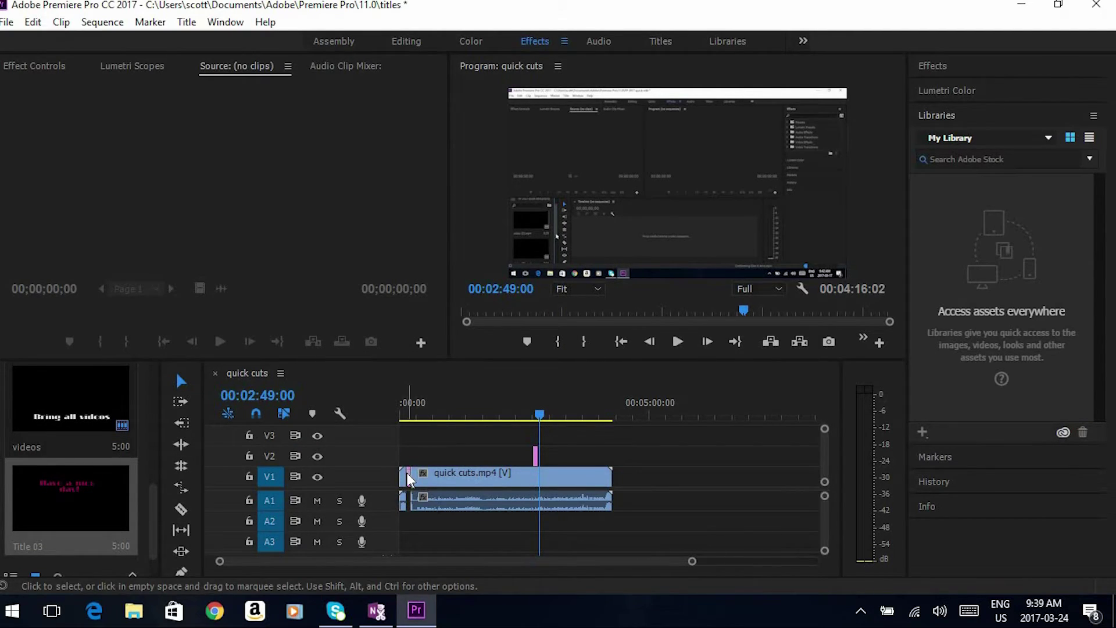
pyautogui.click(87, 405)
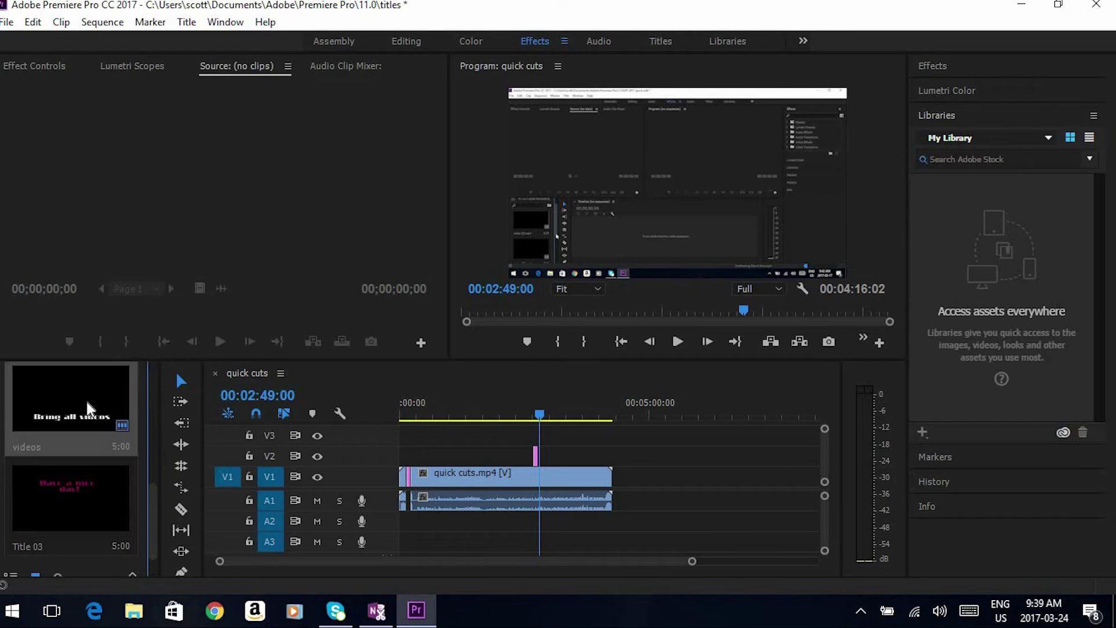
pyautogui.click(434, 475)
pyautogui.moveTo(435, 482); pyautogui.dragTo(480, 479)
pyautogui.hotkey('ctrl', 'z')
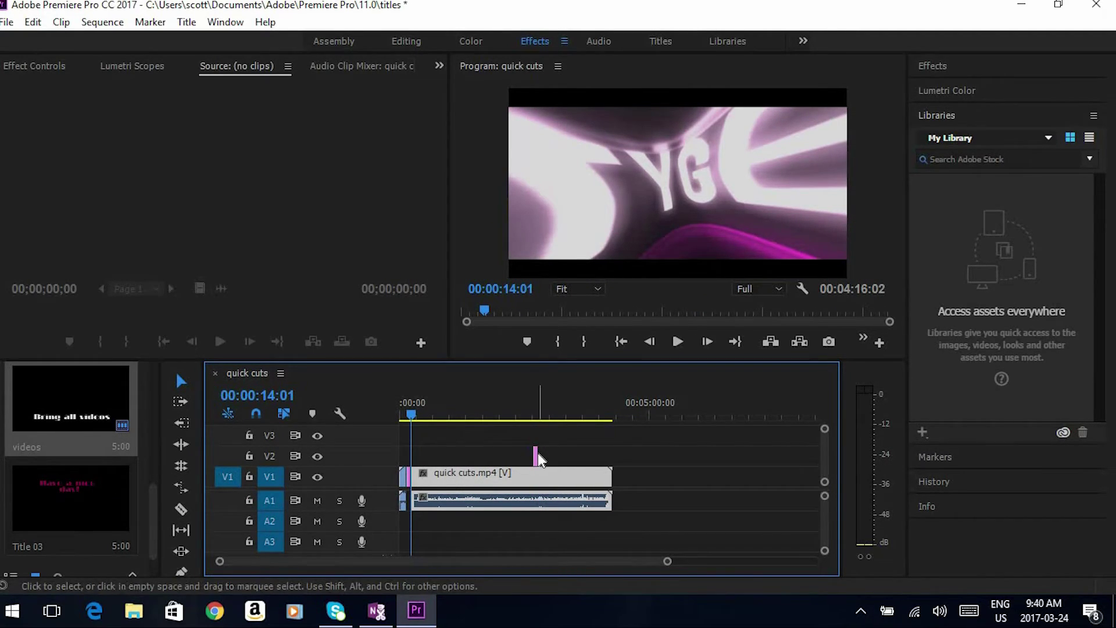
# - Place the playhead at 00:02:32:07 and move the "videos" title on V2 to start there
pyautogui.moveTo(412, 410); pyautogui.dragTo(536, 417)
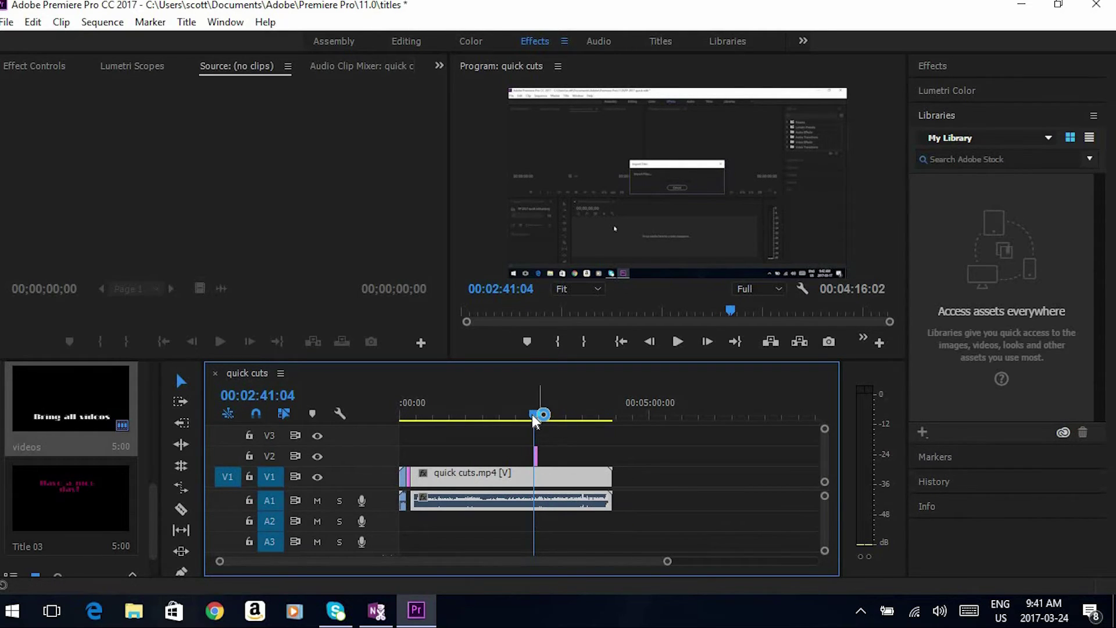
pyautogui.moveTo(535, 416); pyautogui.dragTo(524, 414)
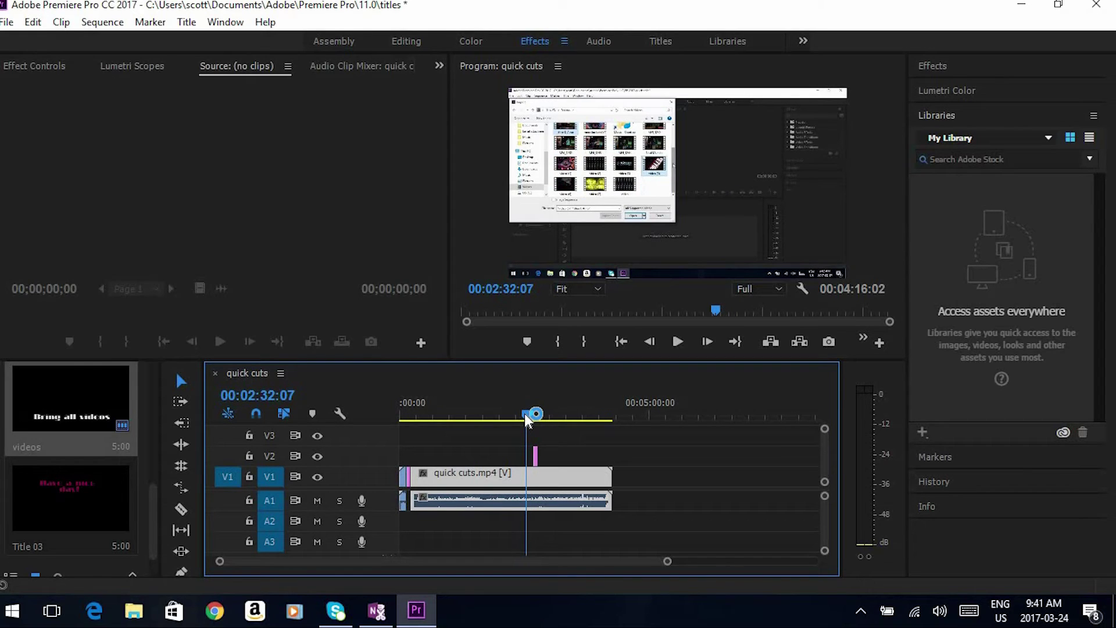
pyautogui.click(536, 455)
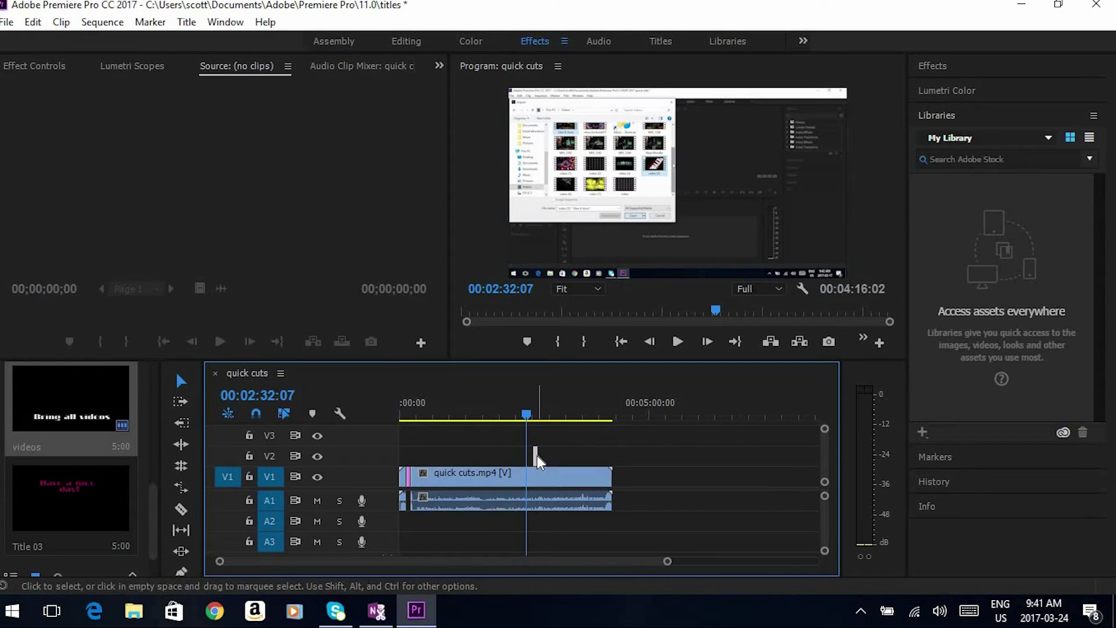
pyautogui.moveTo(536, 455); pyautogui.dragTo(530, 456)
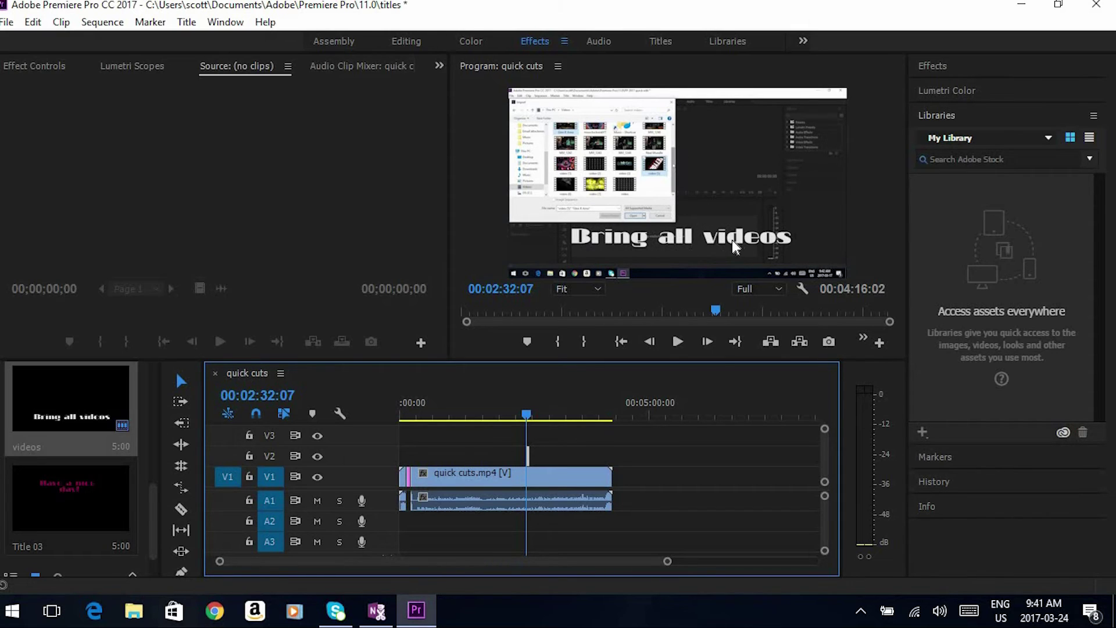
# - Switch to the Editing workspace and close the program without saving changes to titles.prproj
pyautogui.hotkey('alt', 'shift', '2')
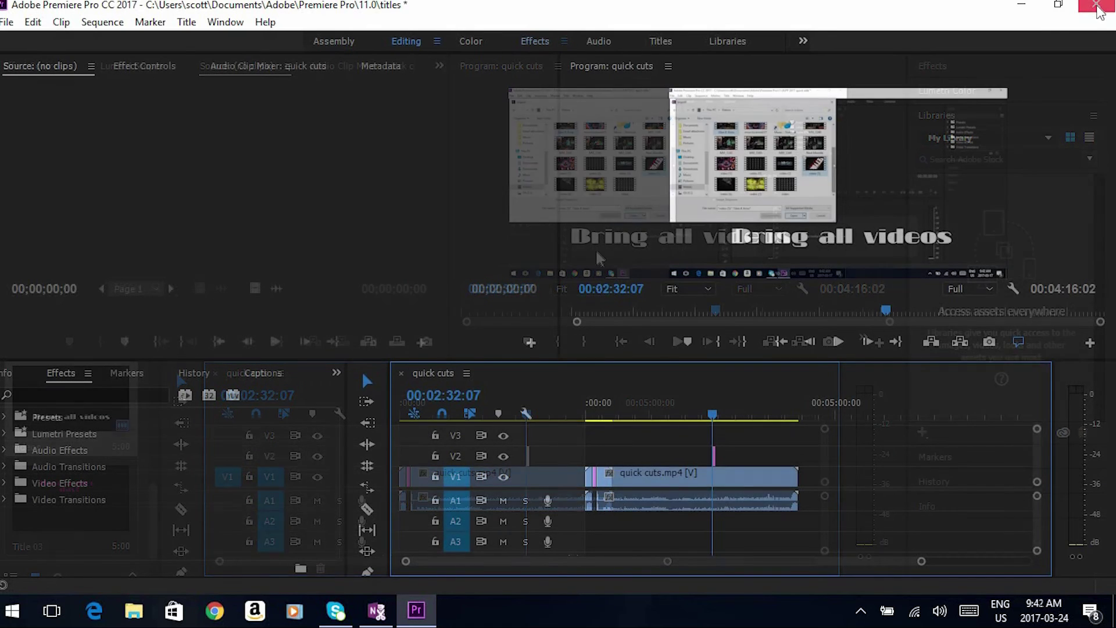
pyautogui.hotkey('ctrl', 's')
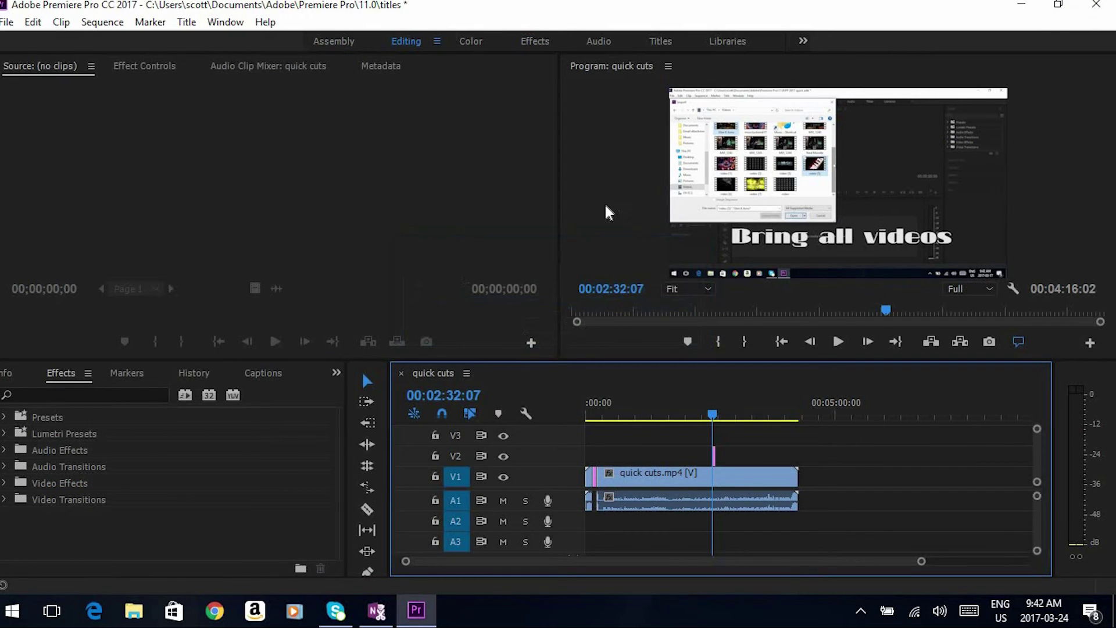
pyautogui.click(1096, 6)
pyautogui.click(555, 319)
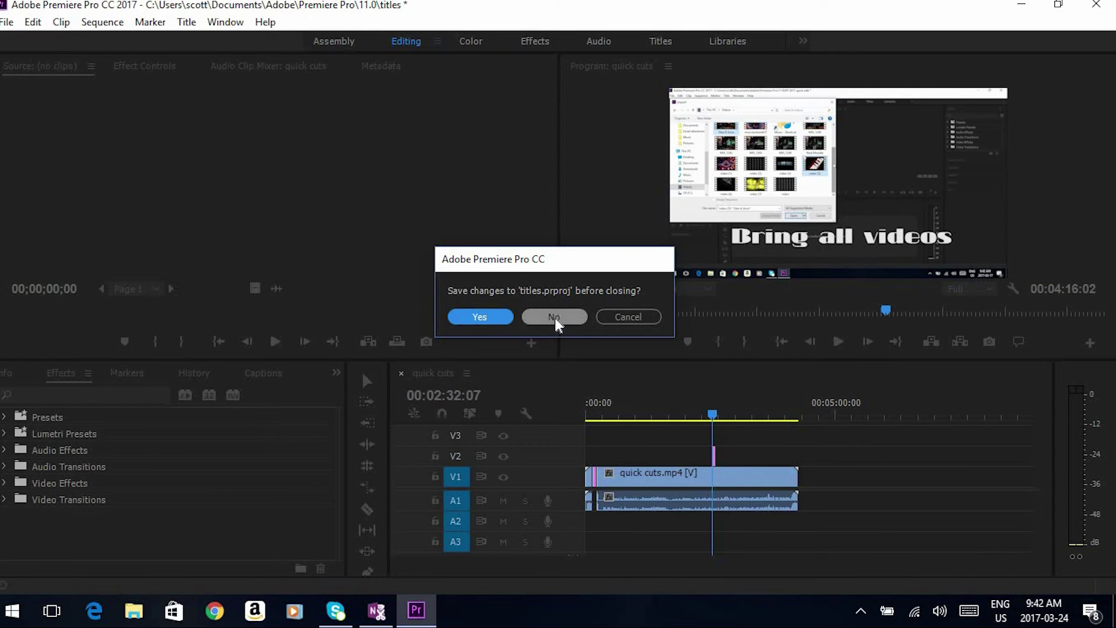